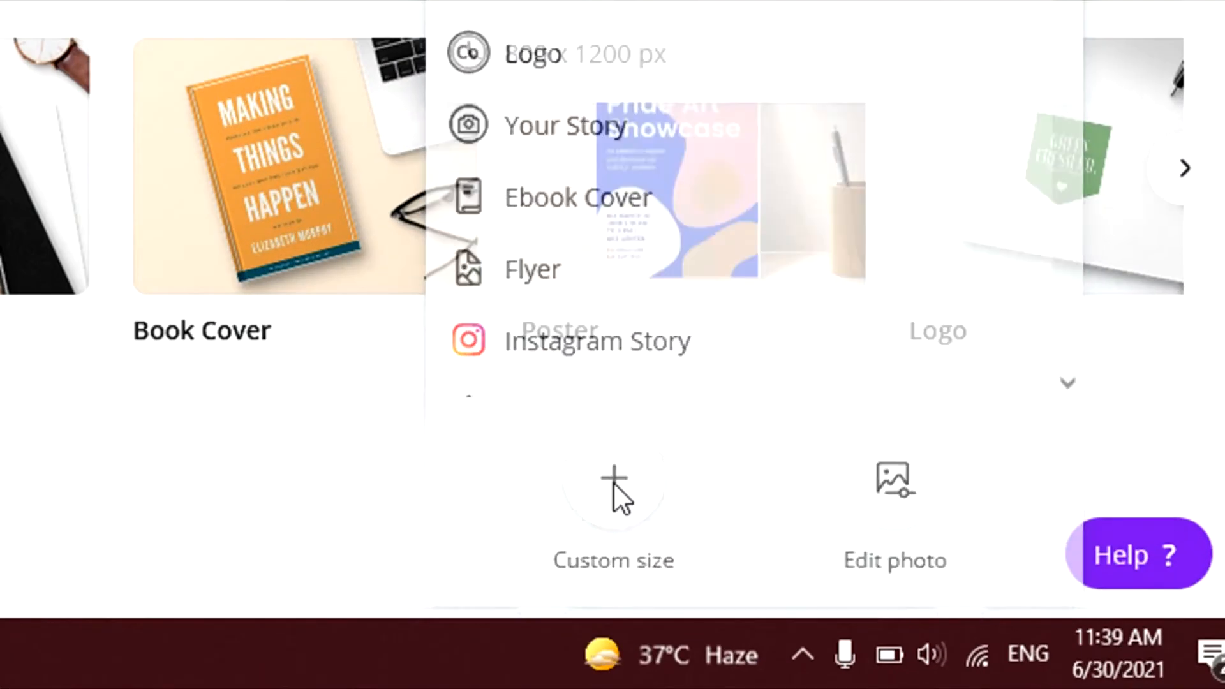
Step: Create a new custom-size design measuring 1920 x 1080 px
left_click(615, 490)
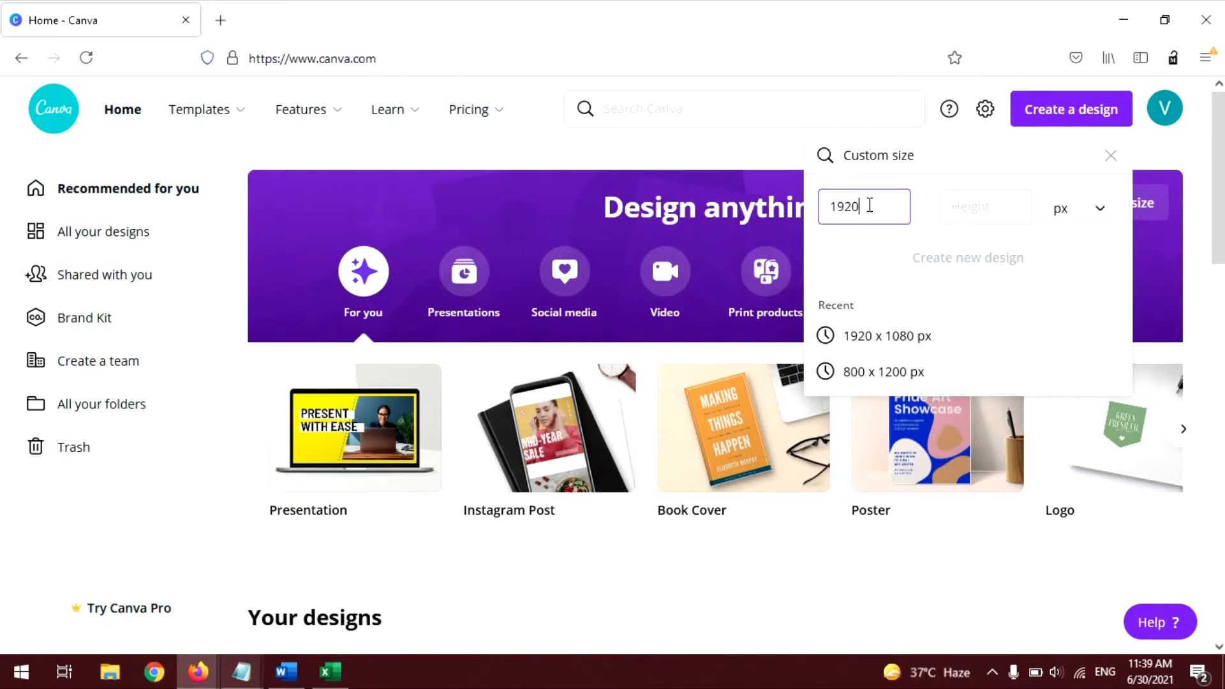
key("Tab")
type("1080")
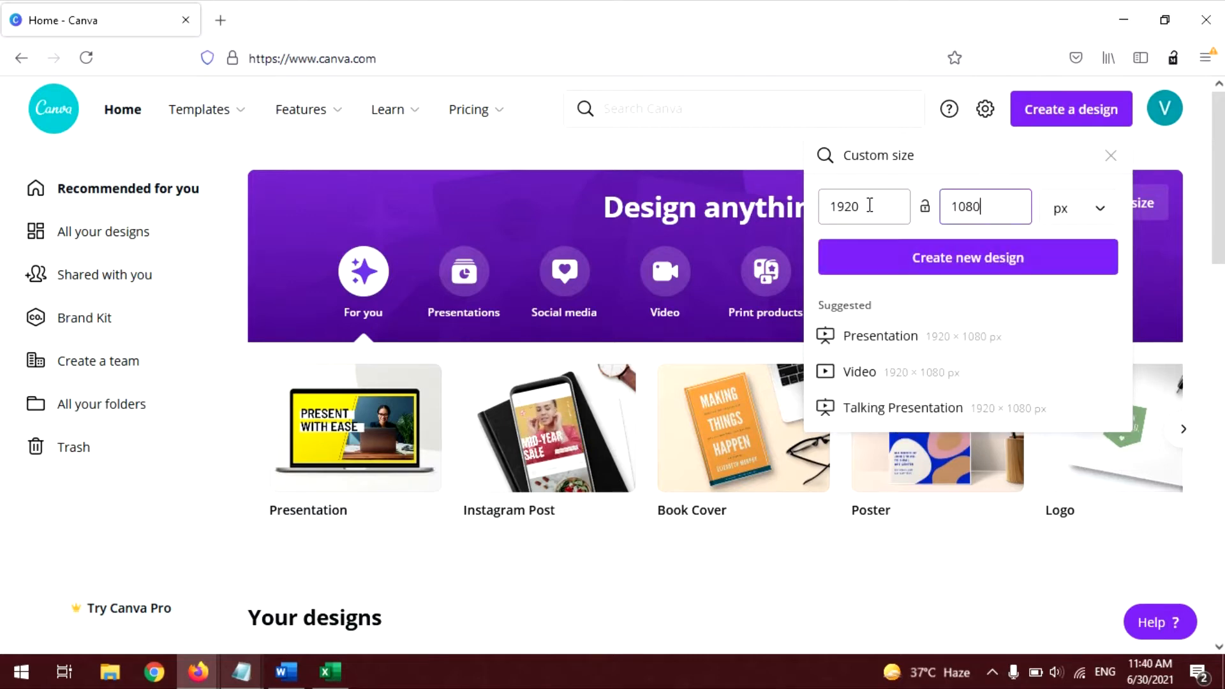
left_click(959, 263)
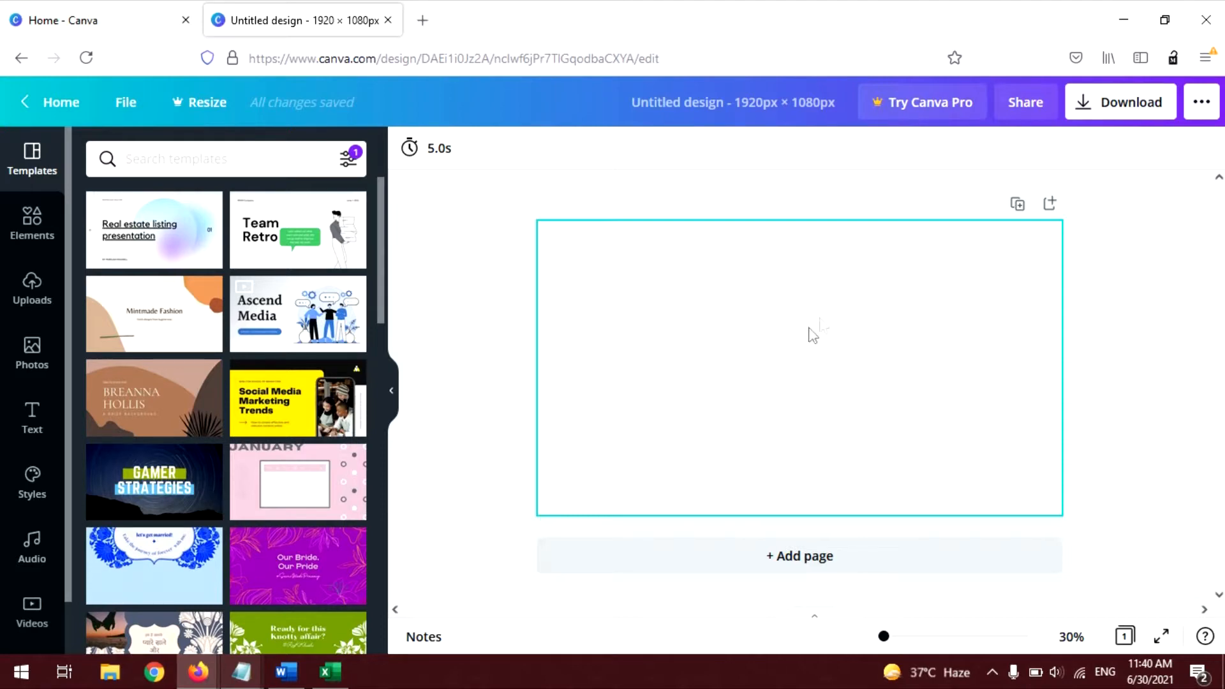
Step: Set the page background to the pink default colour
left_click(699, 296)
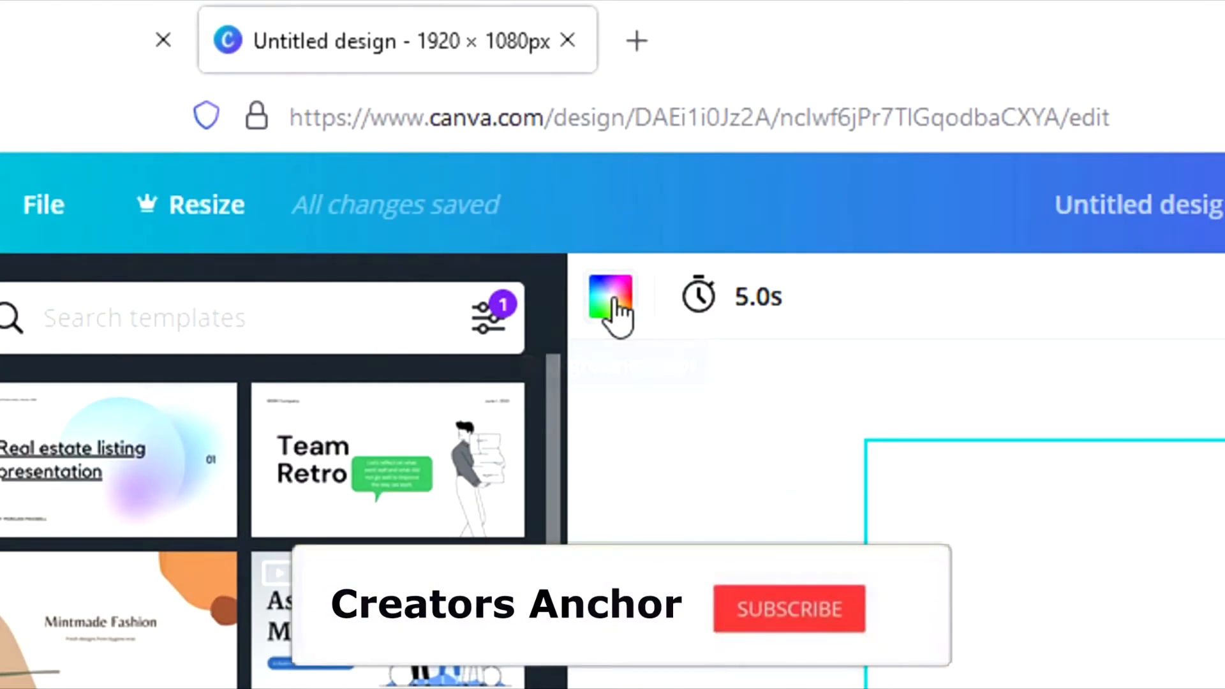
left_click(412, 151)
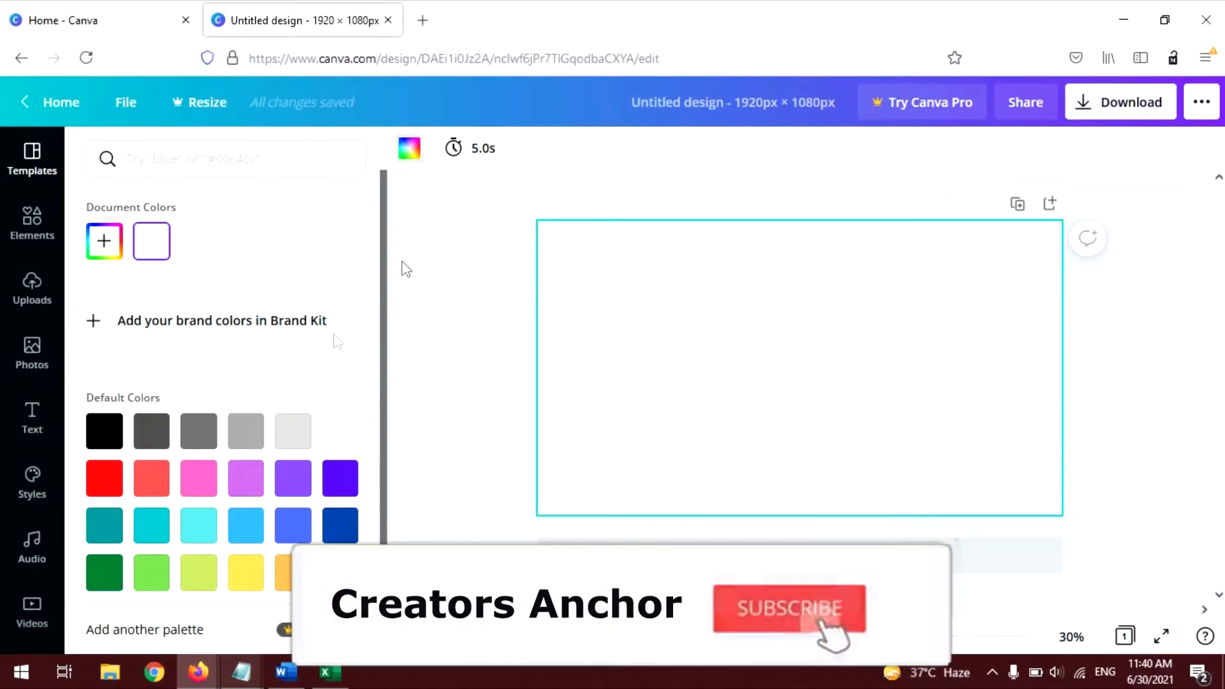
left_click(196, 638)
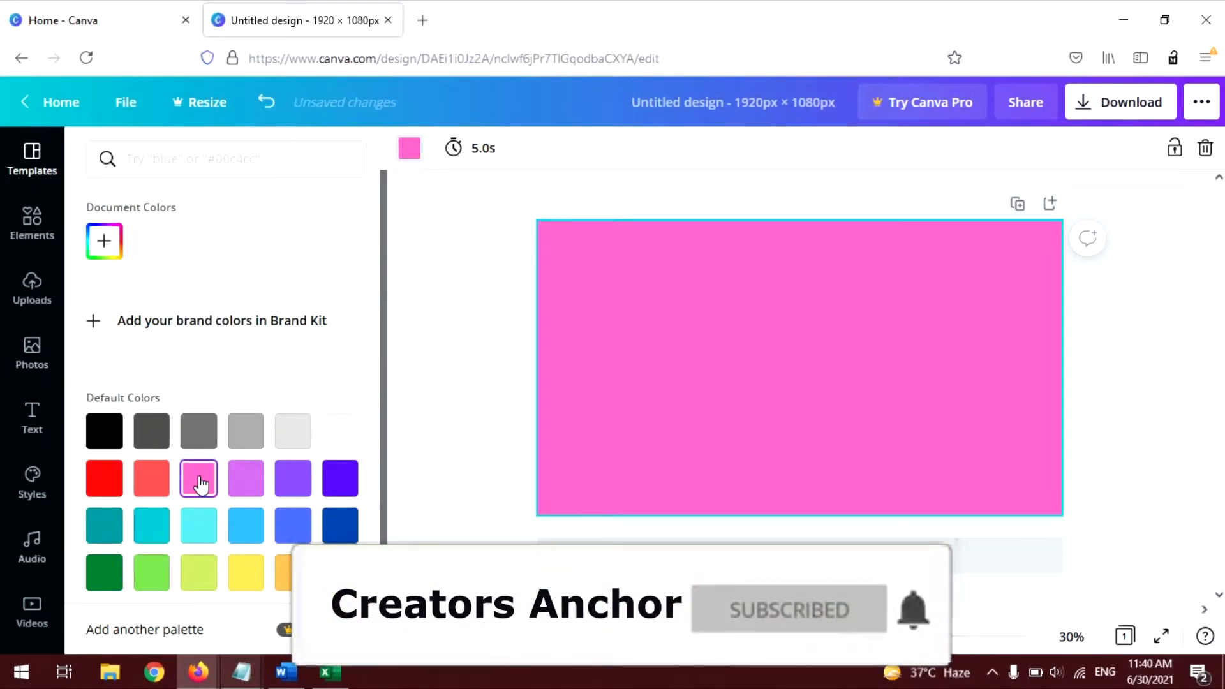
left_click(162, 478)
left_click(191, 476)
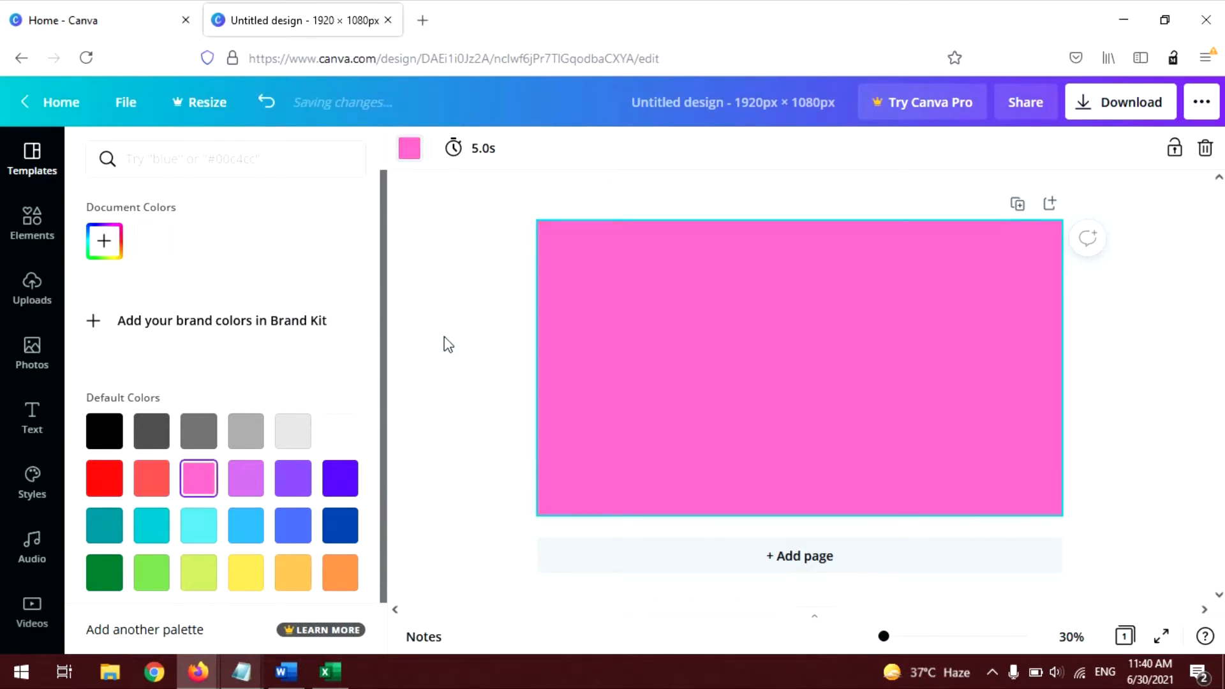
left_click(448, 345)
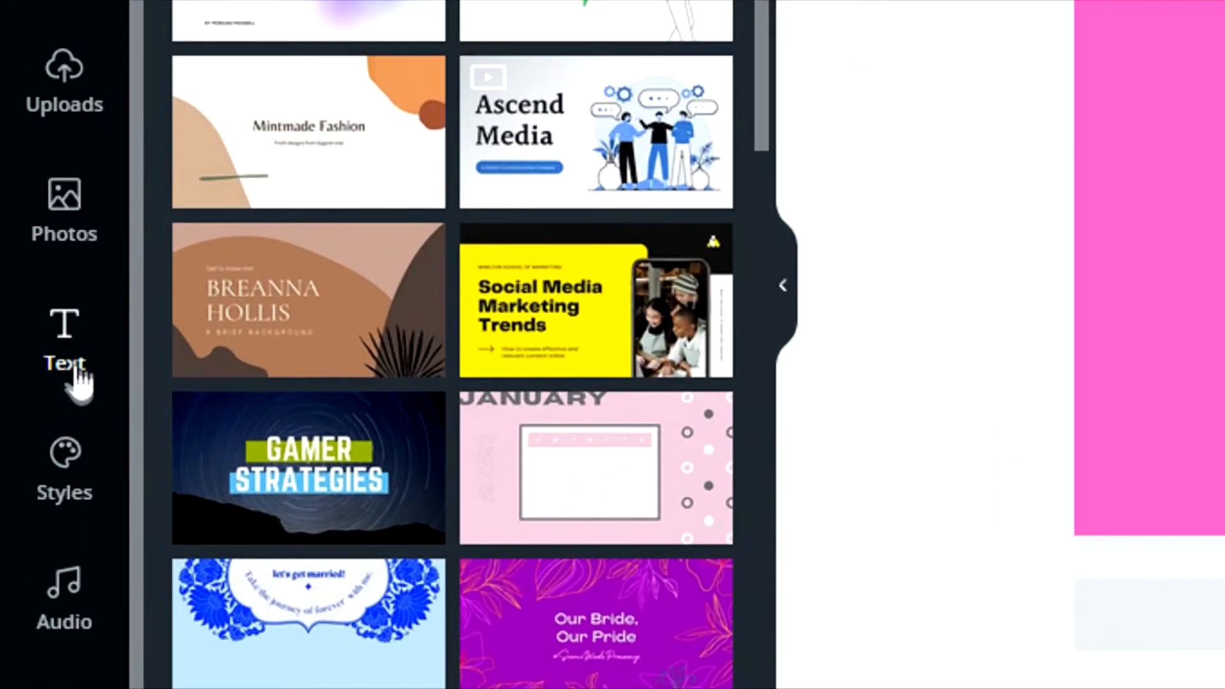
Step: Add a heading reading "Hi", enlarge it several times over and place it in the left half of the page
left_click(73, 368)
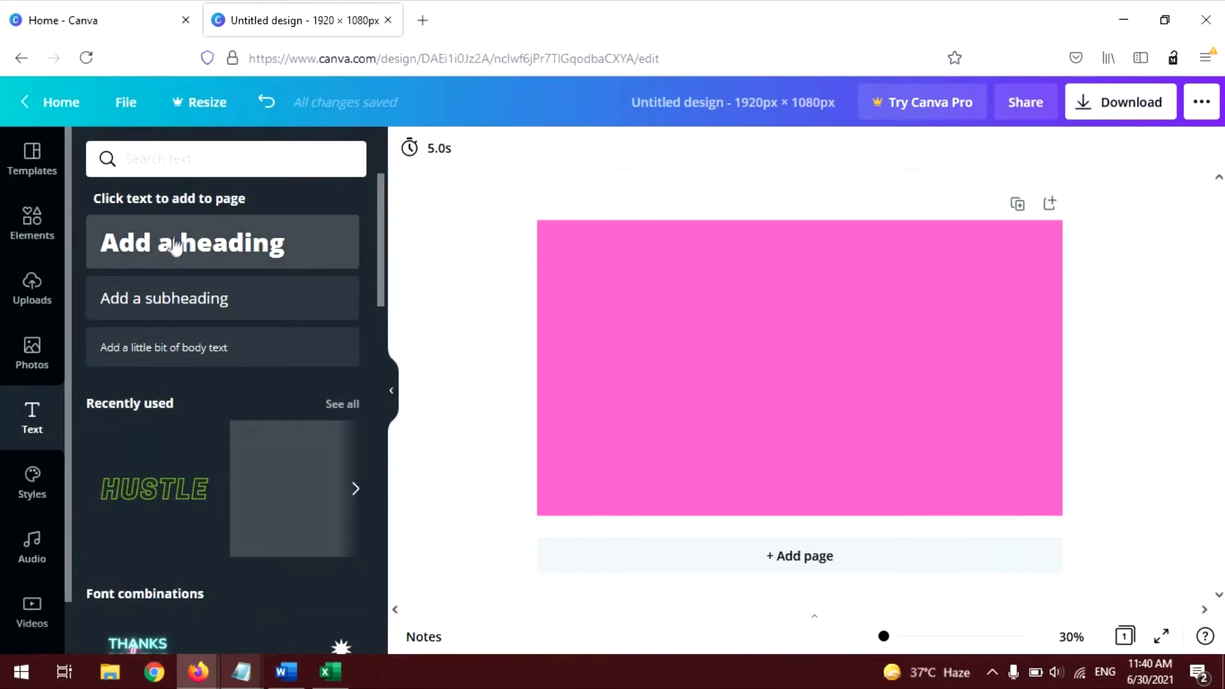
left_click(171, 251)
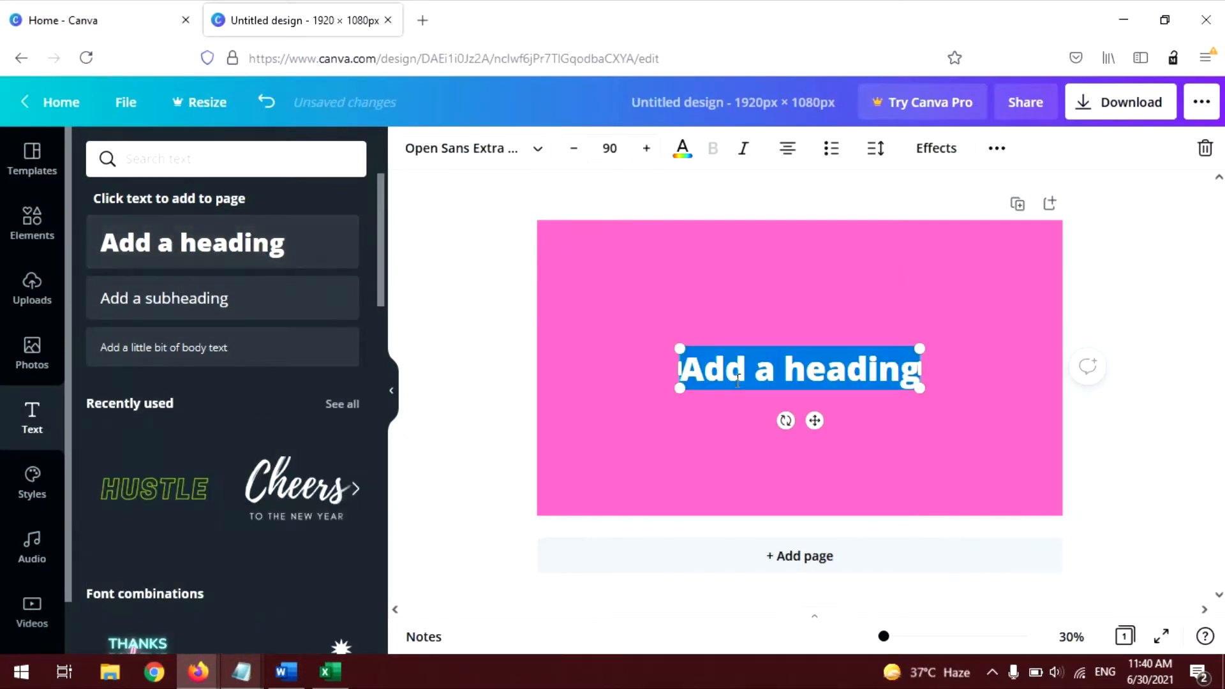
type("HI")
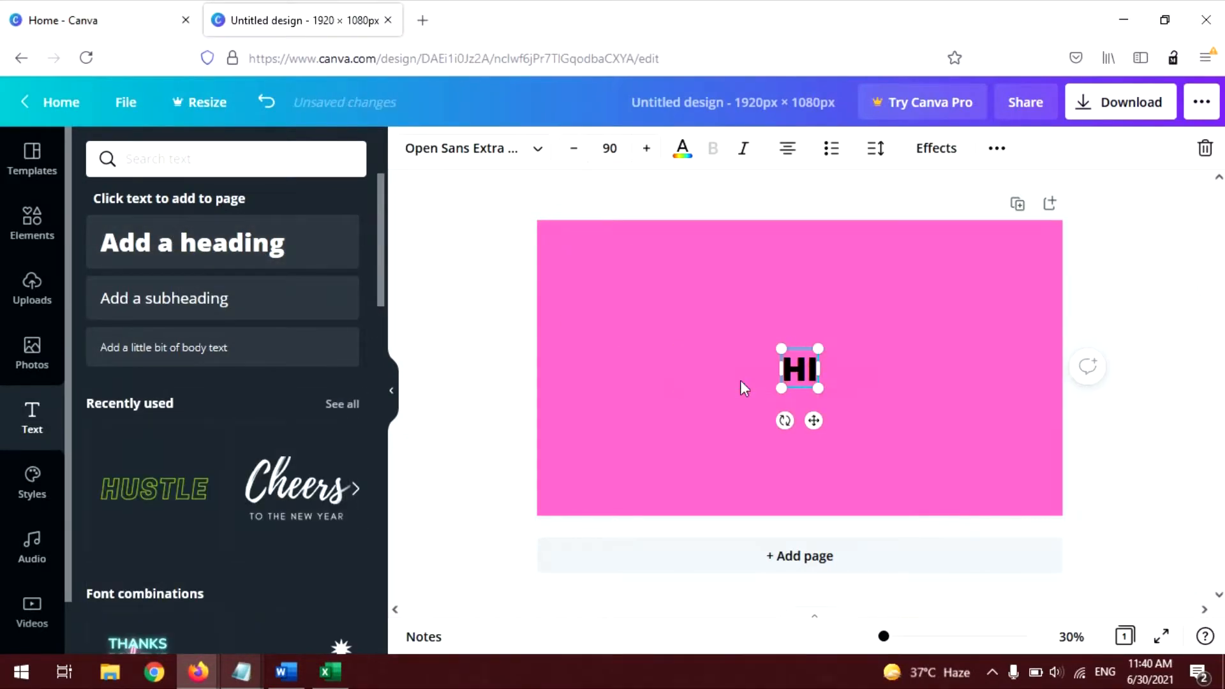
left_click(880, 429)
key("BackSpace")
left_click_drag(818, 387, 962, 545)
type("i")
left_click_drag(885, 384, 657, 260)
left_click_drag(734, 423, 759, 452)
left_click_drag(705, 369, 708, 380)
left_click(670, 484)
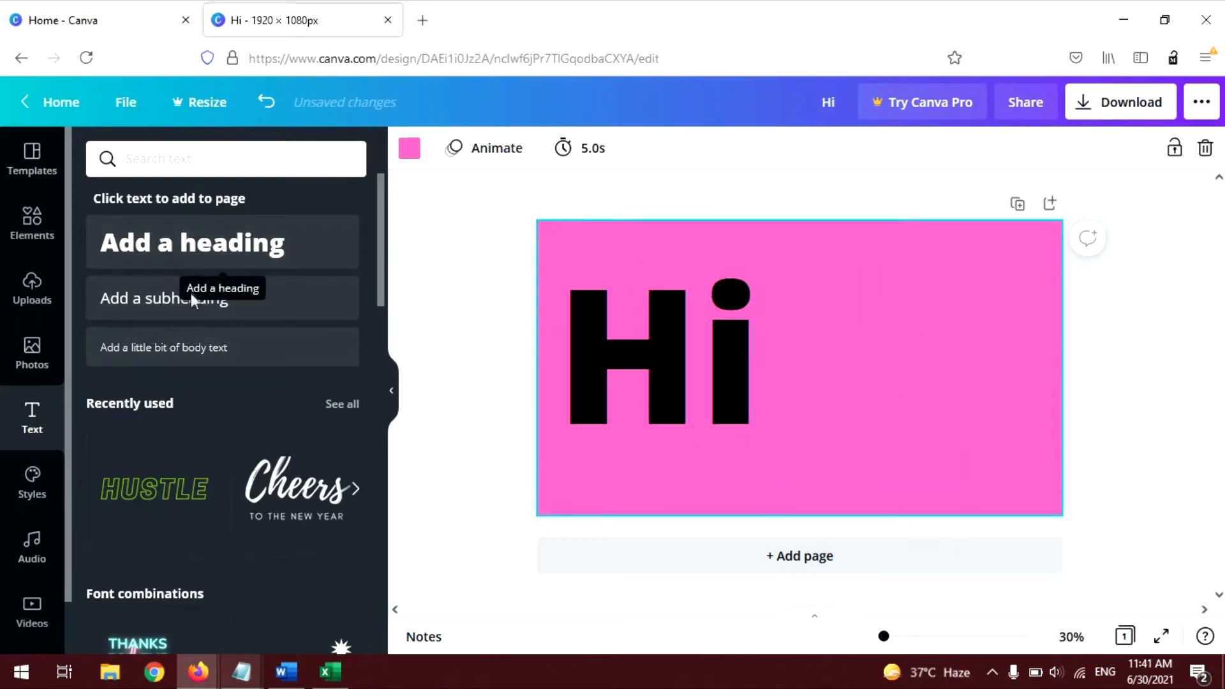
Step: Add a bold subheading reading "I'm", enlarge it to about 82.6 and place it beside the foot of the "Hi" heading
left_click(191, 309)
key("BackSpace")
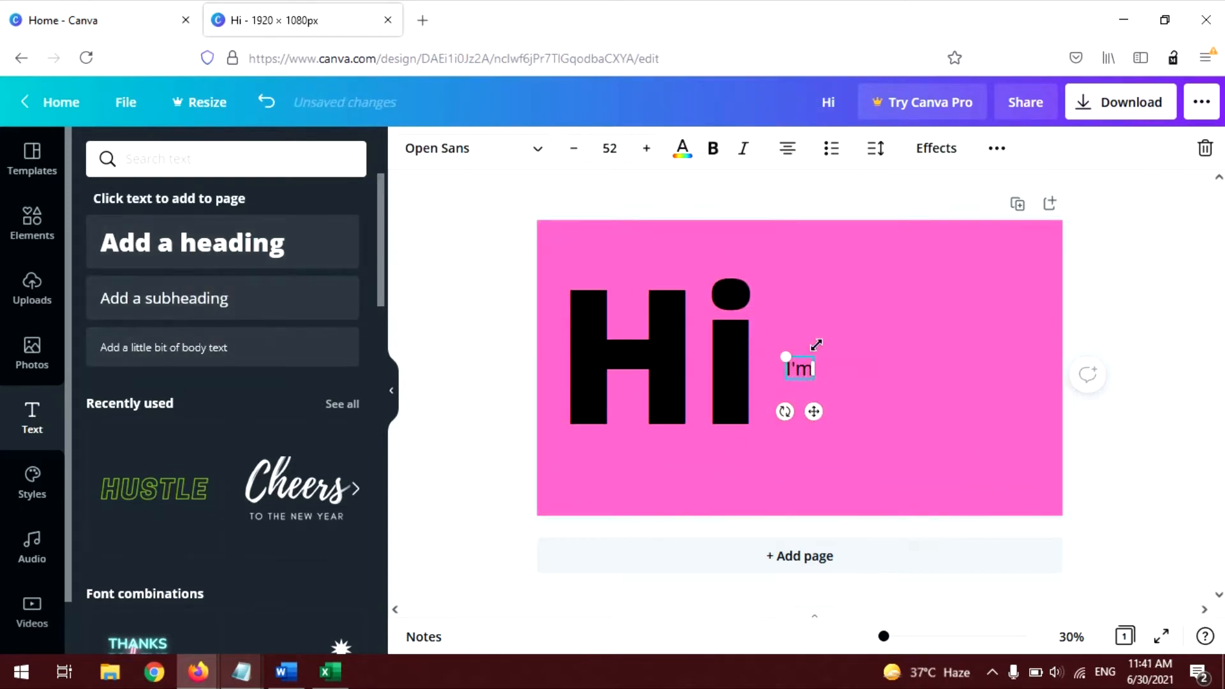
left_click_drag(787, 358, 777, 349)
left_click_drag(809, 411, 794, 457)
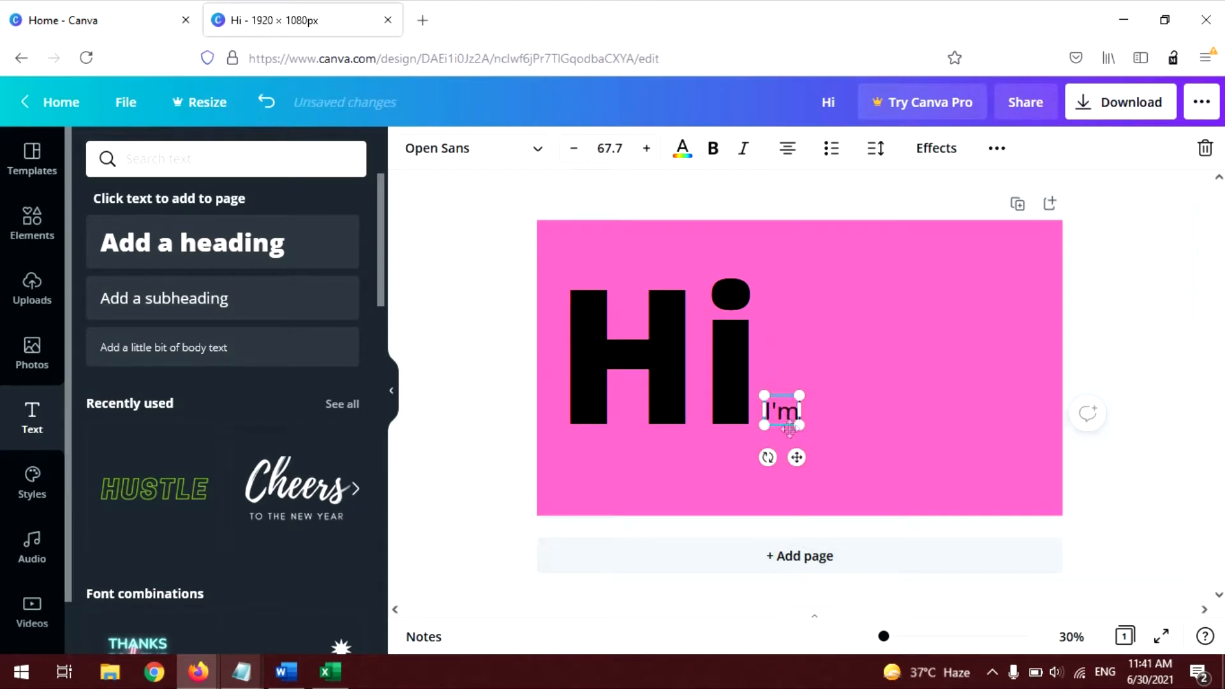
left_click(795, 275)
mouse_move(785, 412)
left_mouse_down()
mouse_move(790, 422)
mouse_move(796, 408)
mouse_move(795, 420)
left_mouse_up()
left_click(859, 426)
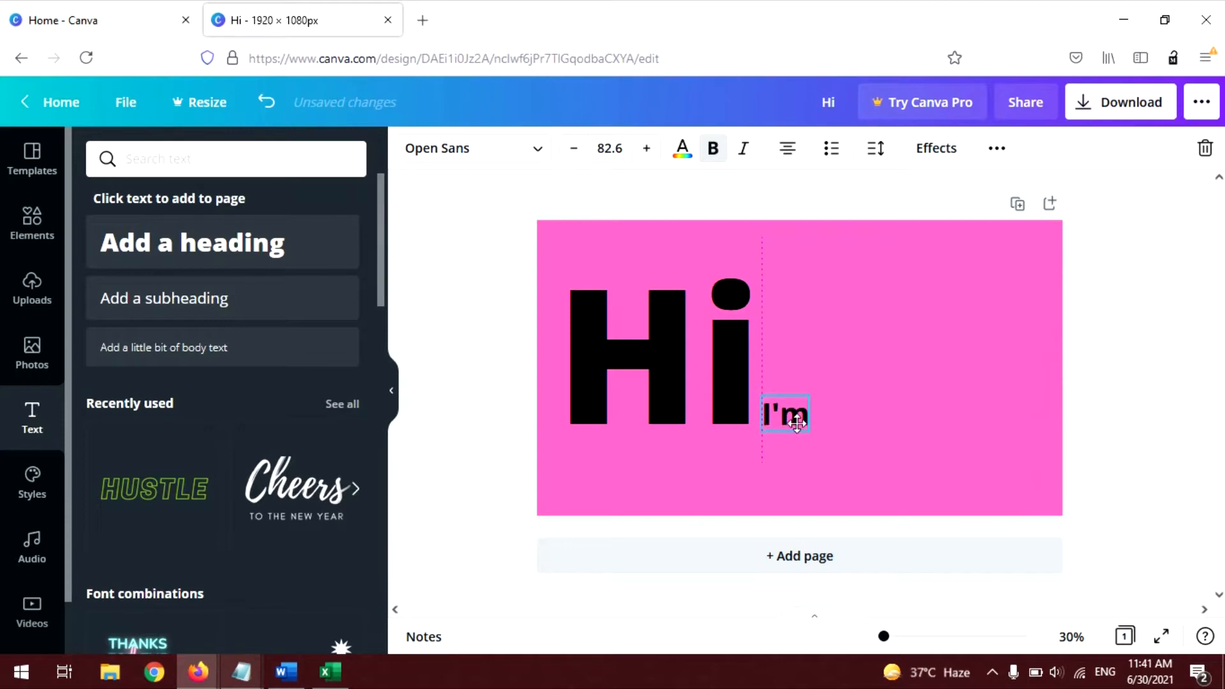
left_click(874, 453)
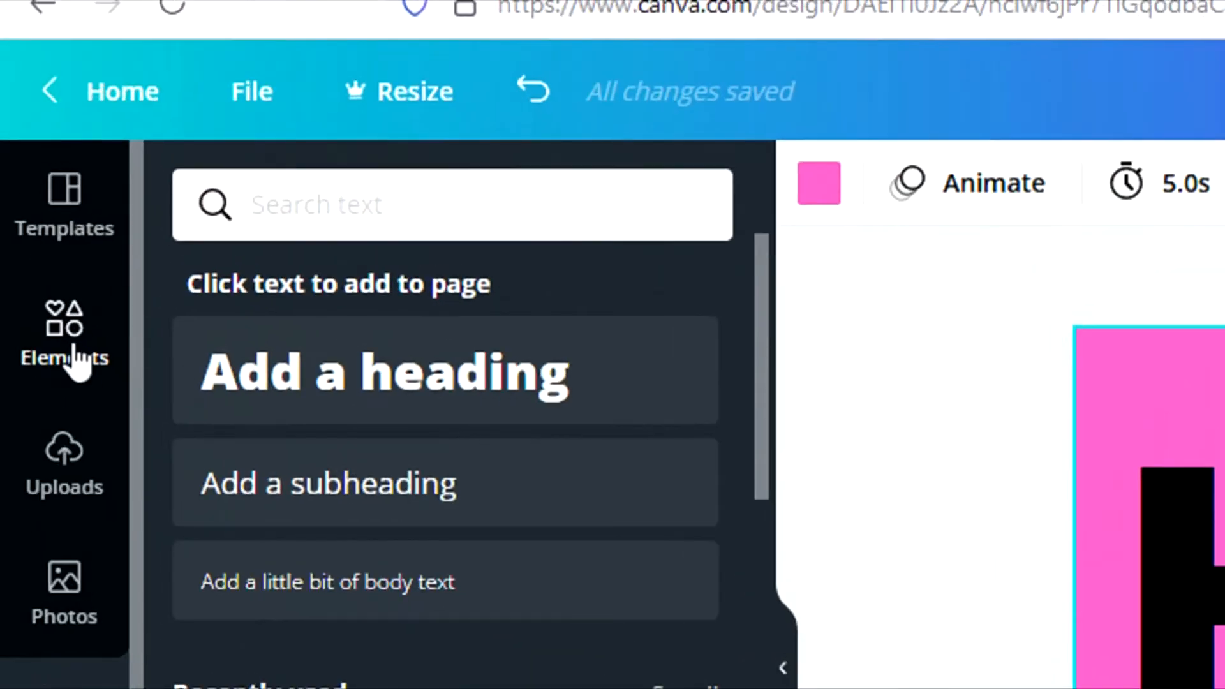
Step: Search the elements library for "rectangle"
left_click(37, 234)
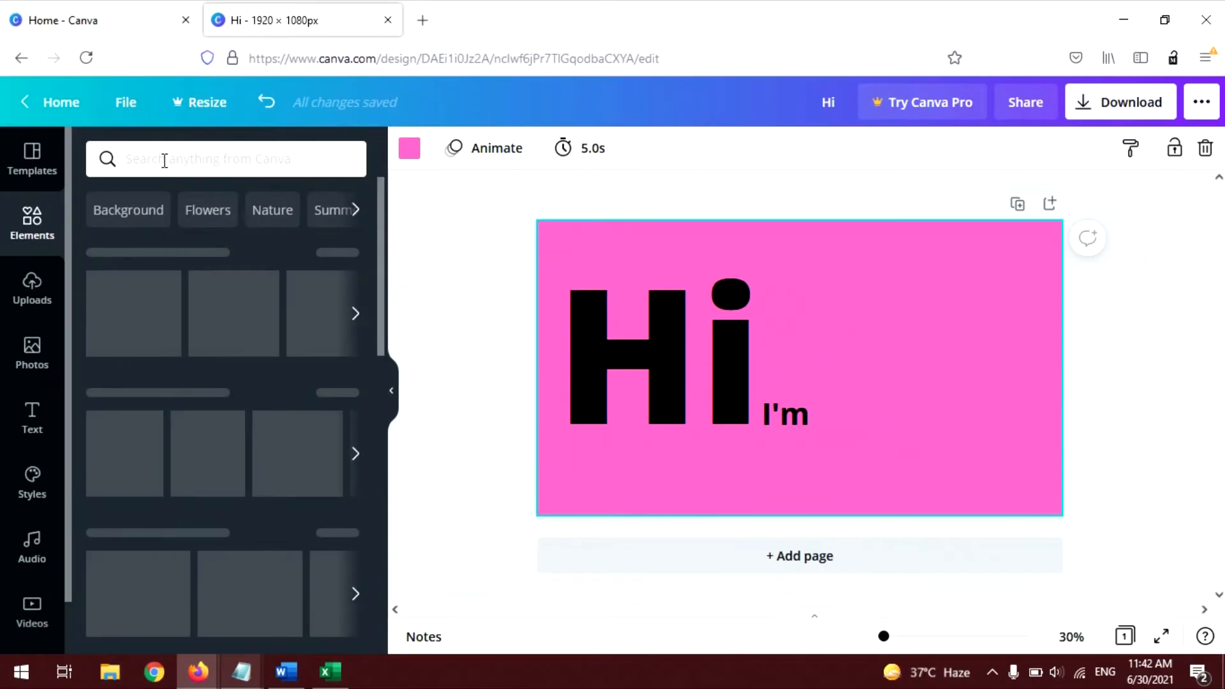
left_click(165, 161)
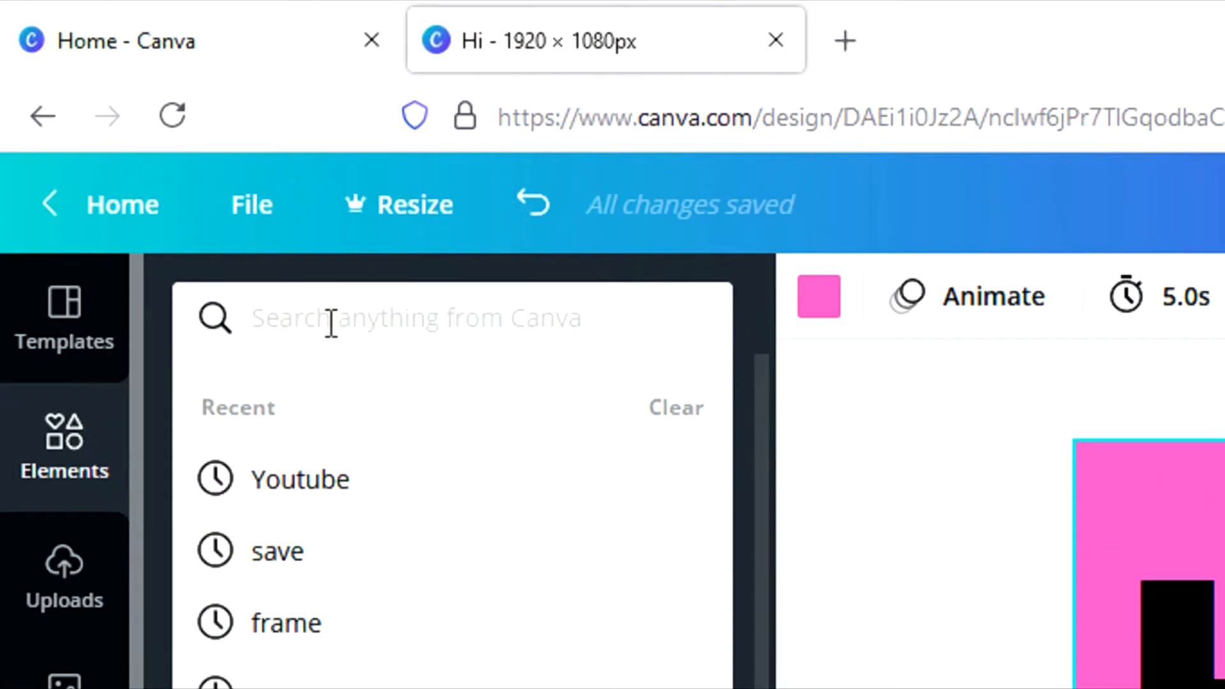
type("re")
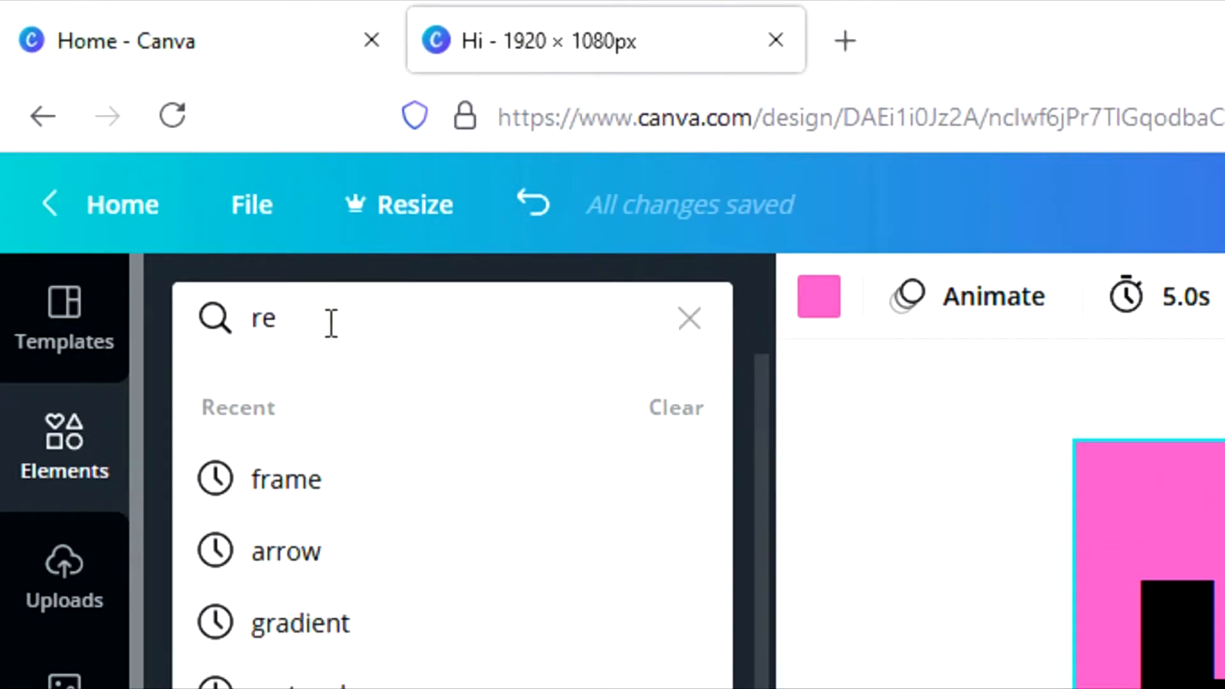
type("ctangle")
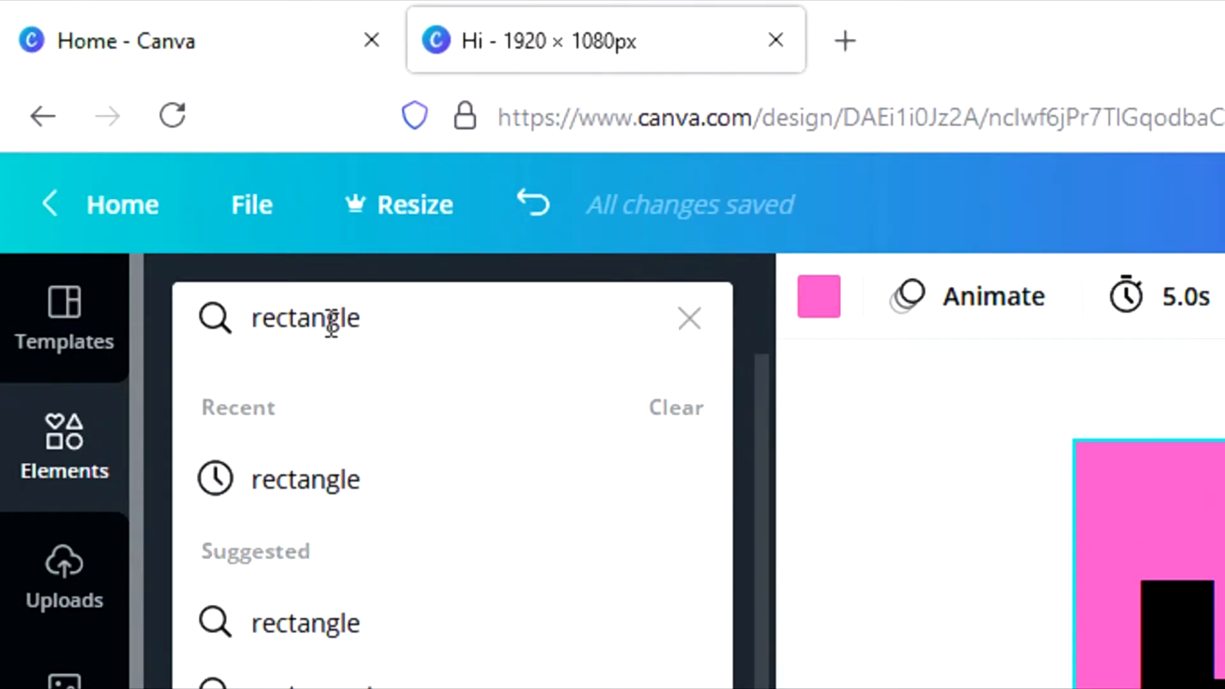
key("Return")
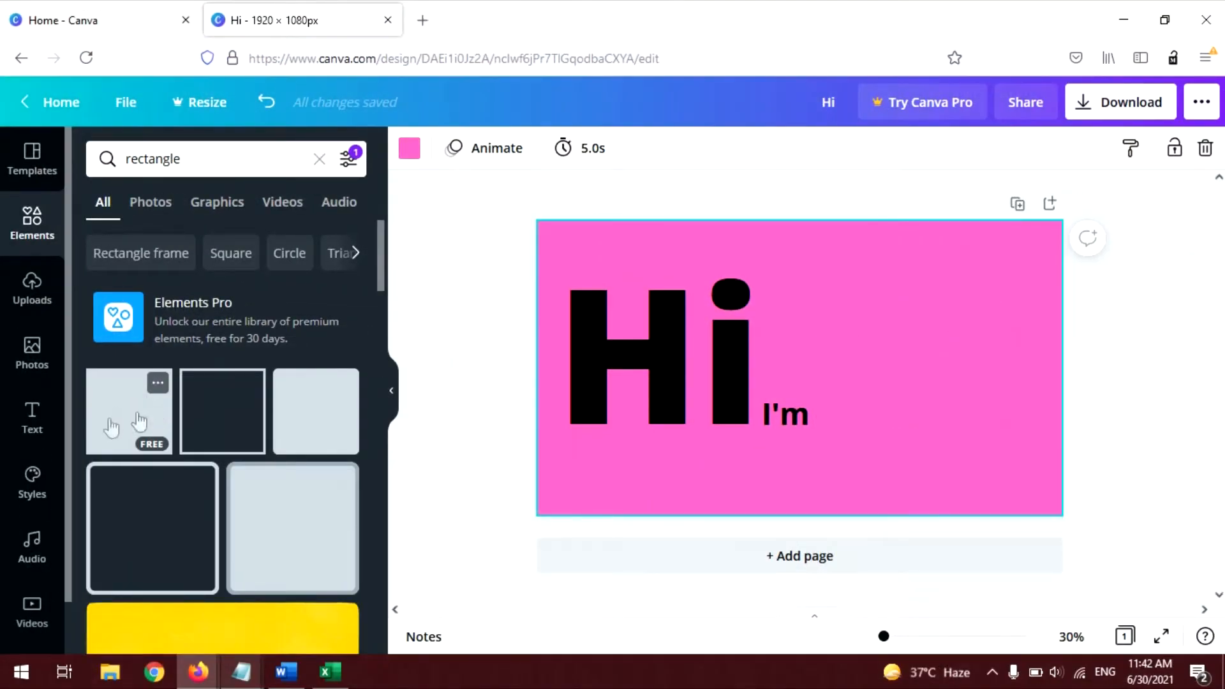
Step: Add the solid rectangle and shape it into a thin horizontal bar directly below "Hi" and "I'm"
left_click(127, 415)
left_click_drag(798, 285, 825, 446)
left_click_drag(695, 474, 708, 470)
left_click_drag(817, 467, 847, 467)
left_click_drag(680, 398, 683, 412)
left_click(746, 474)
left_click_drag(706, 456, 706, 445)
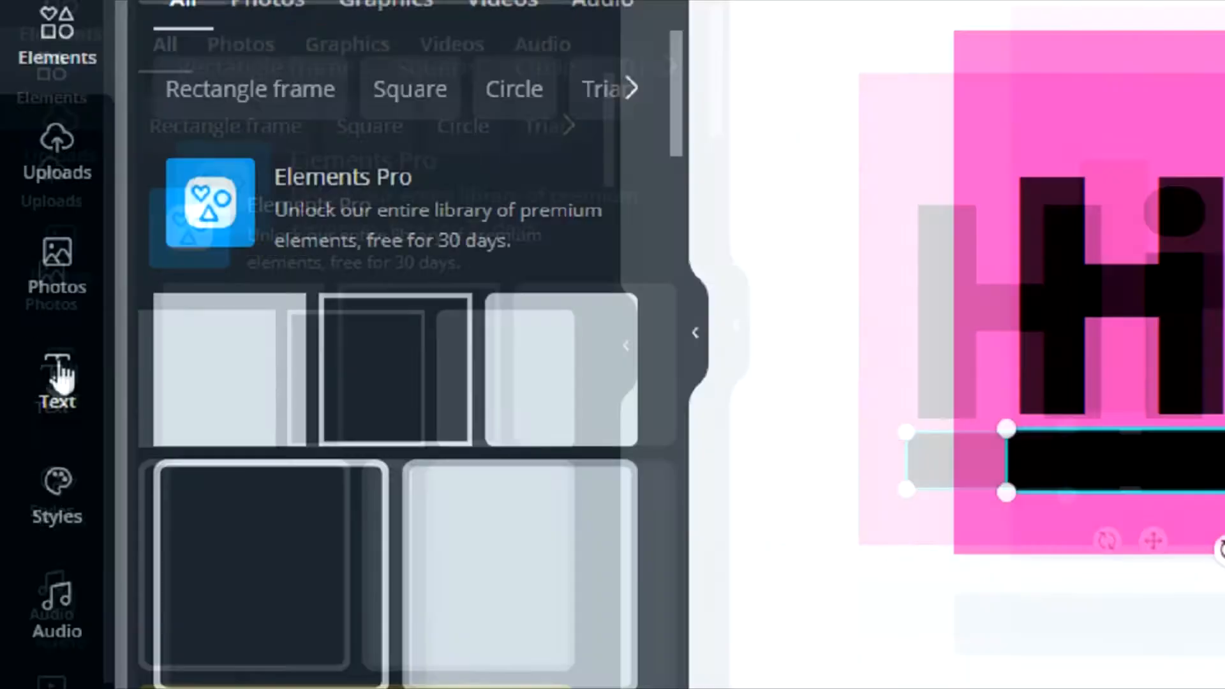
Step: Add a bold subheading with the presenter's first name, centre it on the black bar and colour it light red
left_click(32, 418)
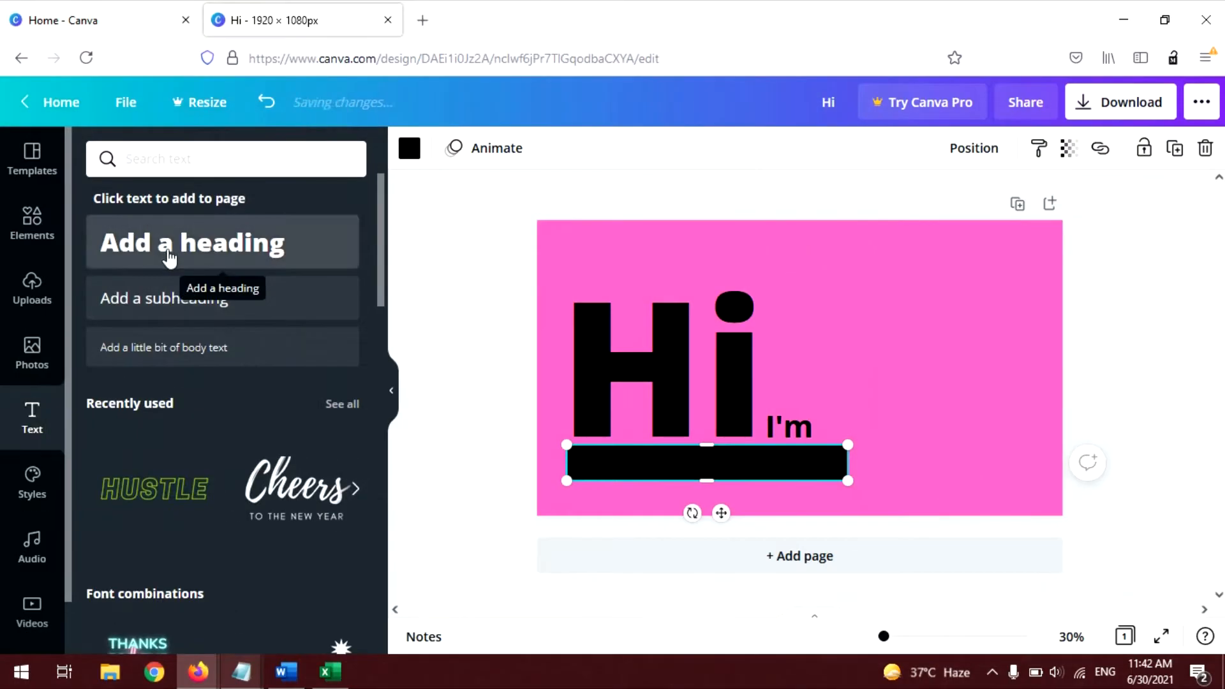
left_click(240, 299)
left_click_drag(720, 535, 714, 506)
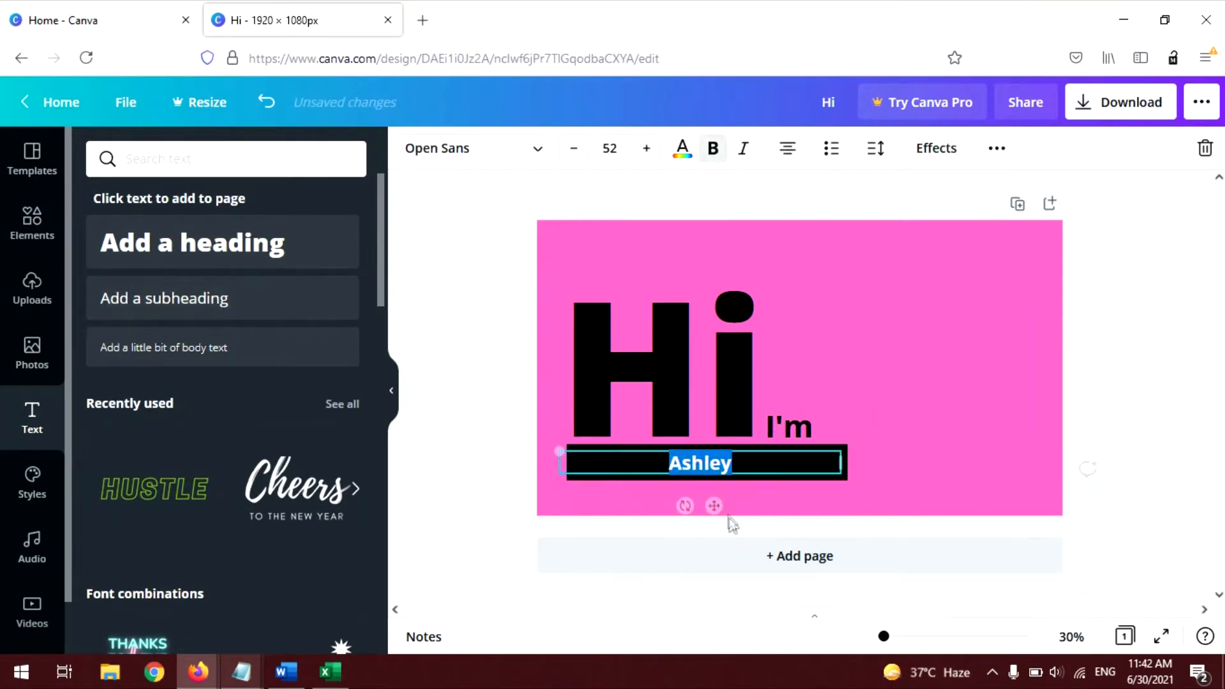
left_click(682, 148)
left_click(161, 468)
left_click(733, 461)
left_click(716, 374)
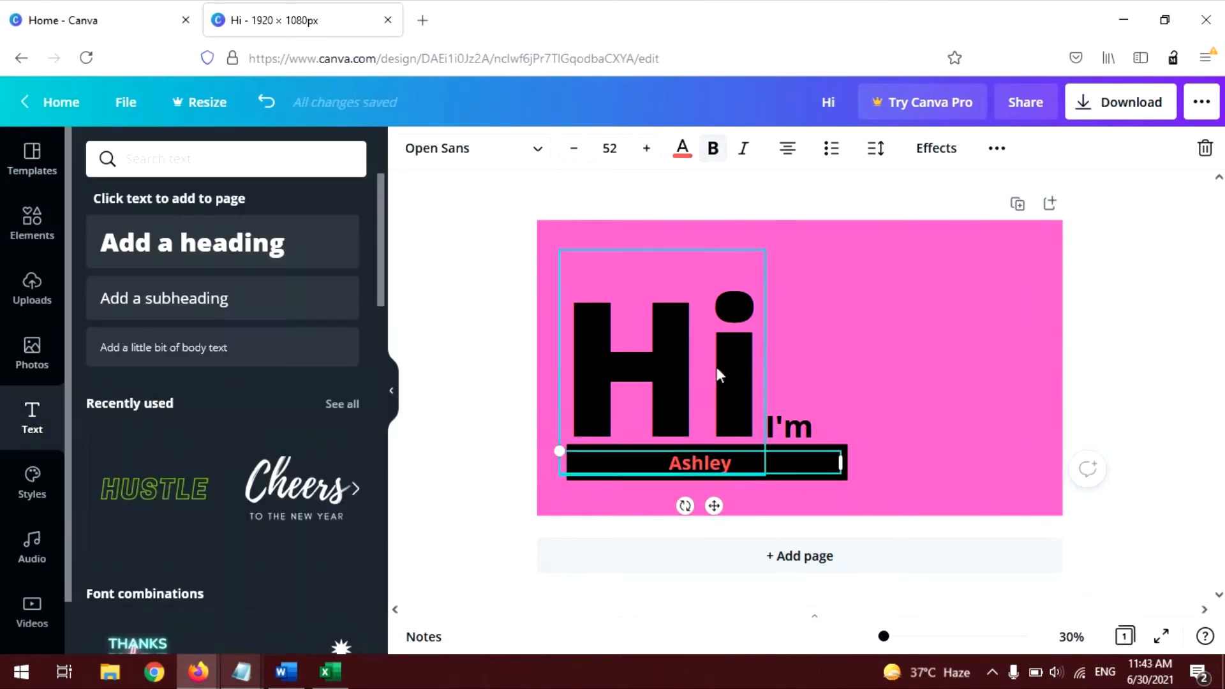
Step: Extend the heading to read "Hi!" and move "I'm" to the right of the exclamation mark
mouse_move(765, 356)
left_mouse_down()
mouse_move(814, 403)
mouse_move(765, 338)
left_mouse_up()
left_click(828, 427)
left_click_drag(788, 426, 830, 426)
left_click_drag(733, 344, 734, 383)
left_click(930, 403)
Step: Remove the bold formatting from the "I'm" text
double_click(837, 426)
left_click(712, 148)
left_click(848, 281)
triple_click(835, 426)
left_click(712, 148)
left_click(861, 332)
Step: Recolour the first name on the bar light blue and adjust its text size
double_click(724, 460)
left_click(680, 151)
left_click(246, 523)
left_click(913, 404)
left_click(720, 469)
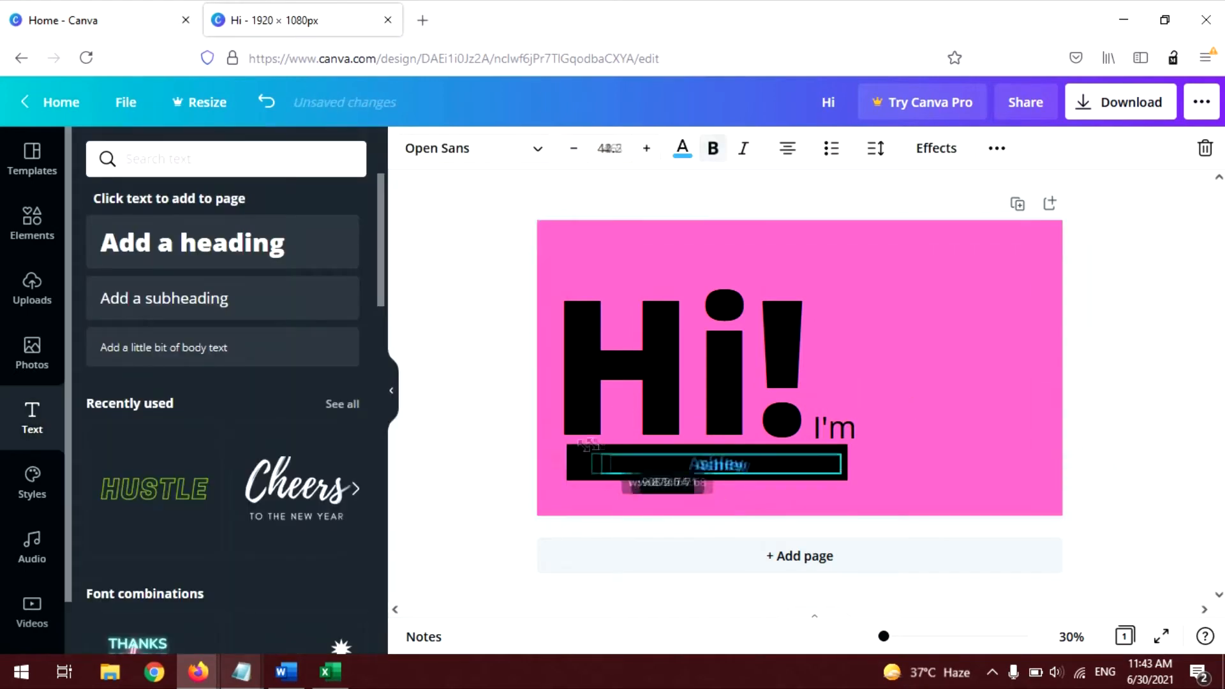
left_click(956, 343)
Step: Widen the black bar to the right past "I'm" and slightly reduce its height
left_click(829, 463)
left_click_drag(847, 464, 733, 472)
left_click_drag(669, 502, 729, 505)
left_click(1016, 354)
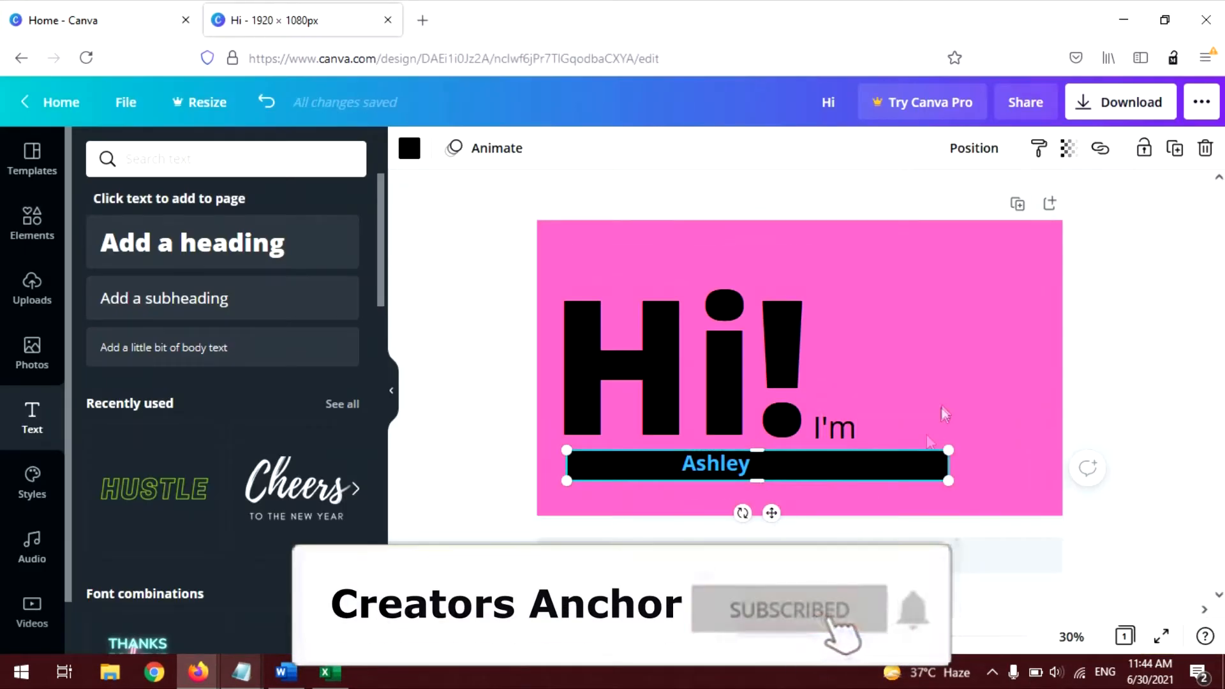
key("Escape")
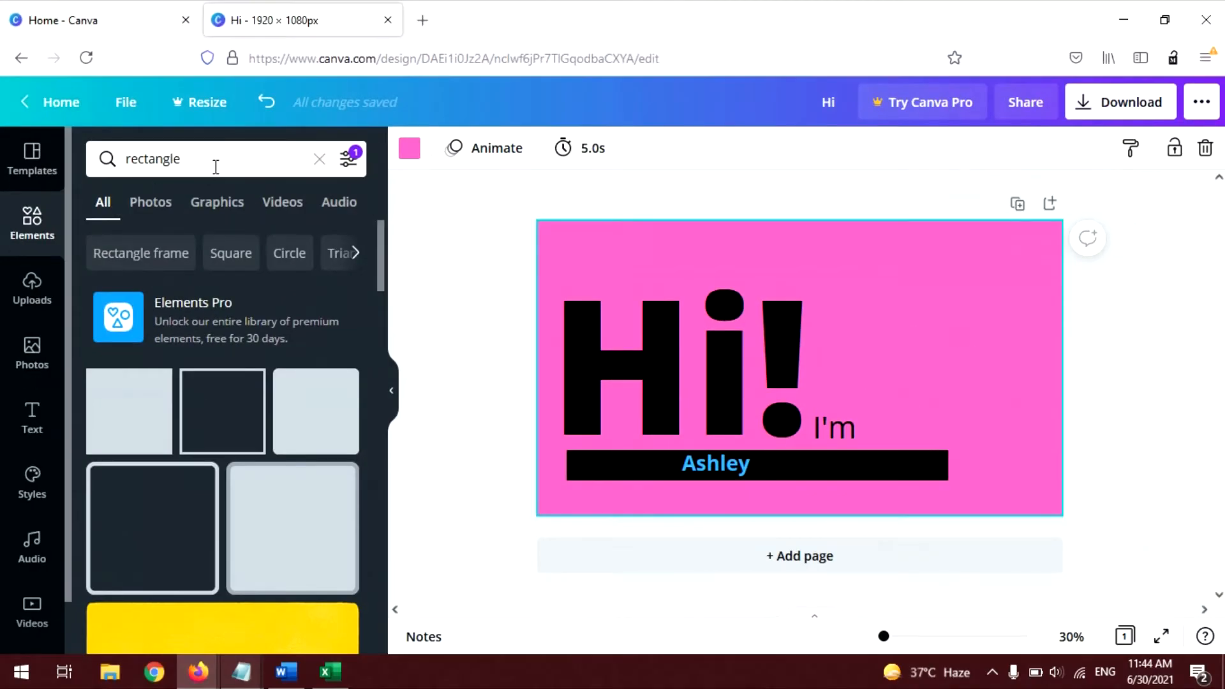
Step: Search the elements for "frame", add the circular frame and place it at the right side of the page
left_click(216, 166)
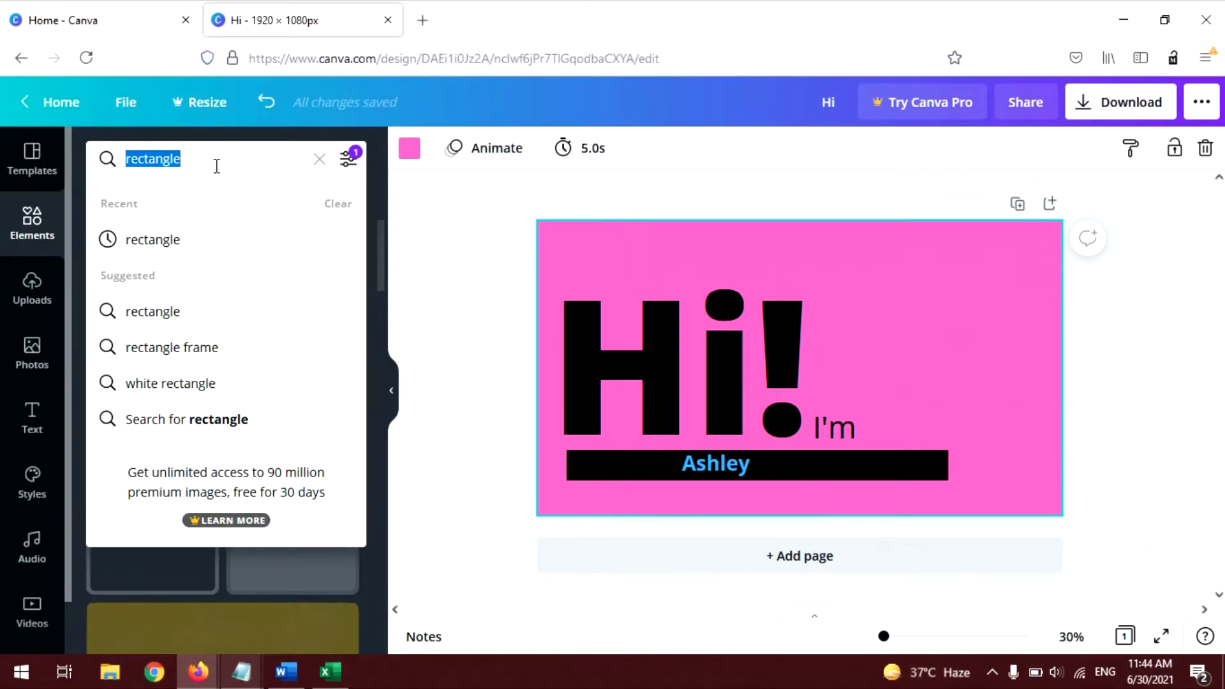
type("Frames")
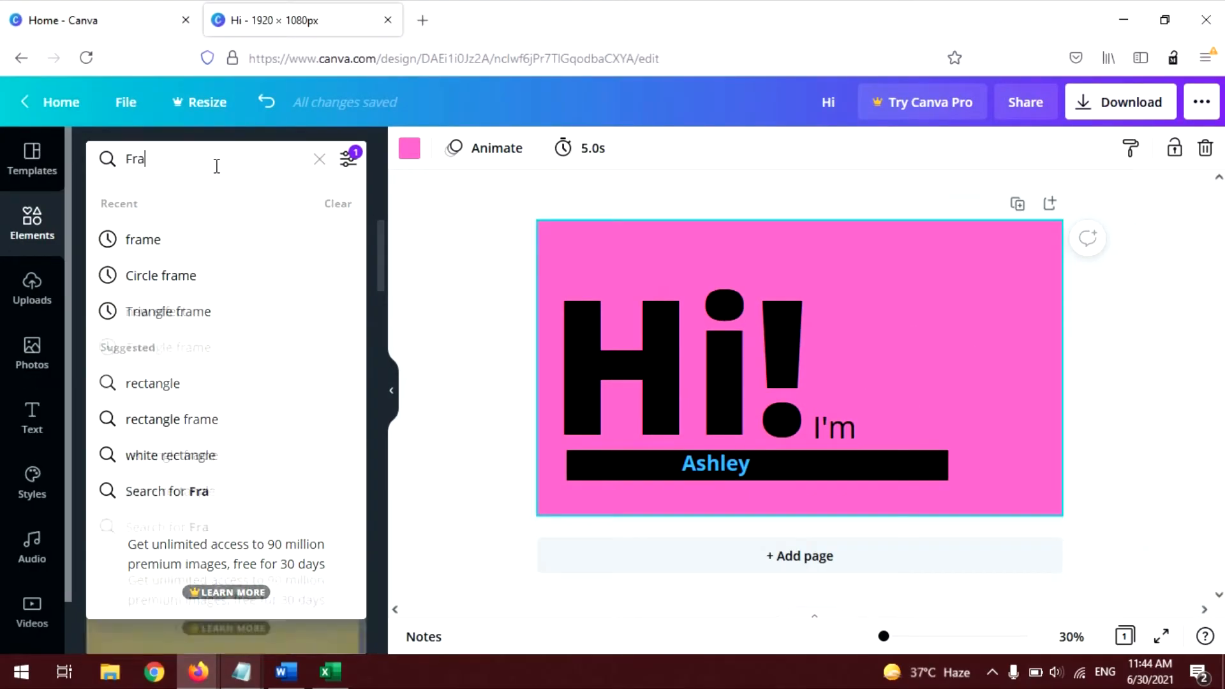
left_click(214, 237)
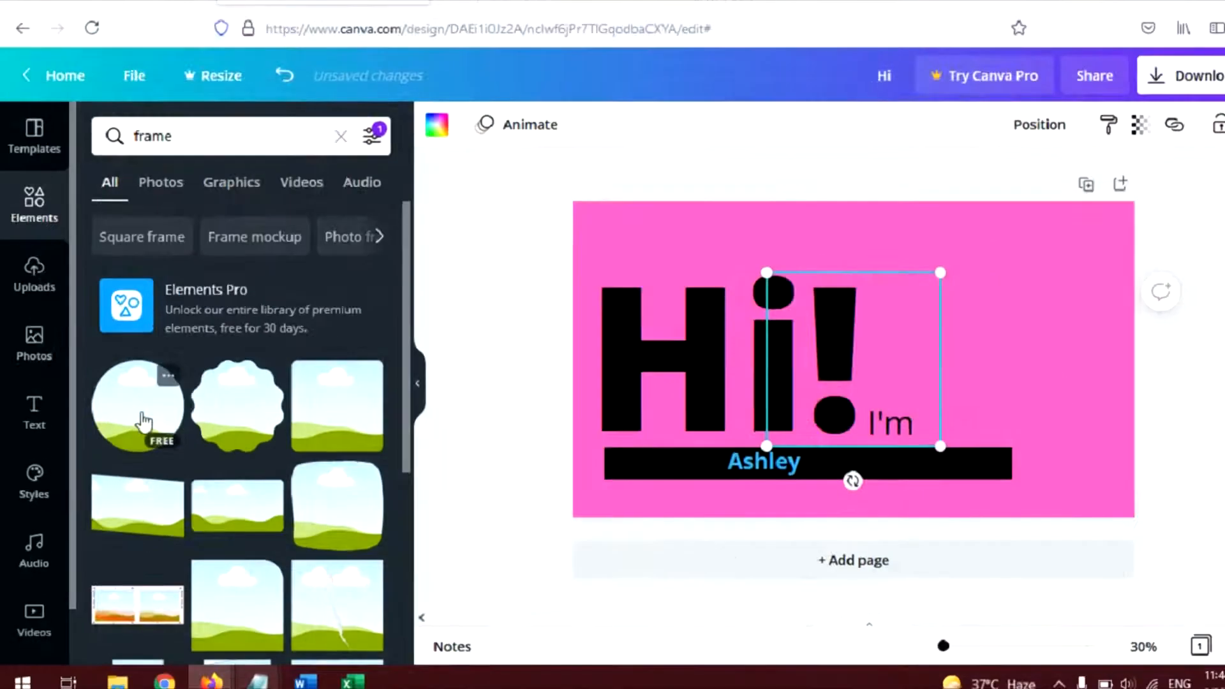
left_click(268, 360)
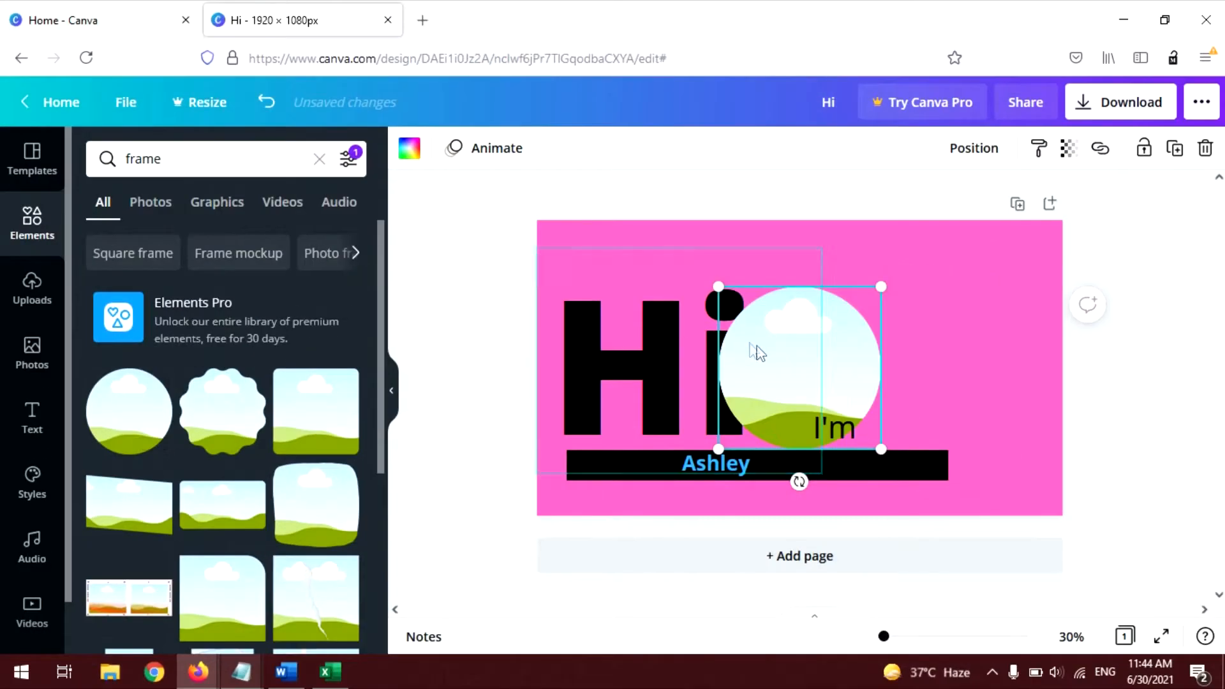
left_click_drag(834, 342, 987, 337)
left_click(860, 263)
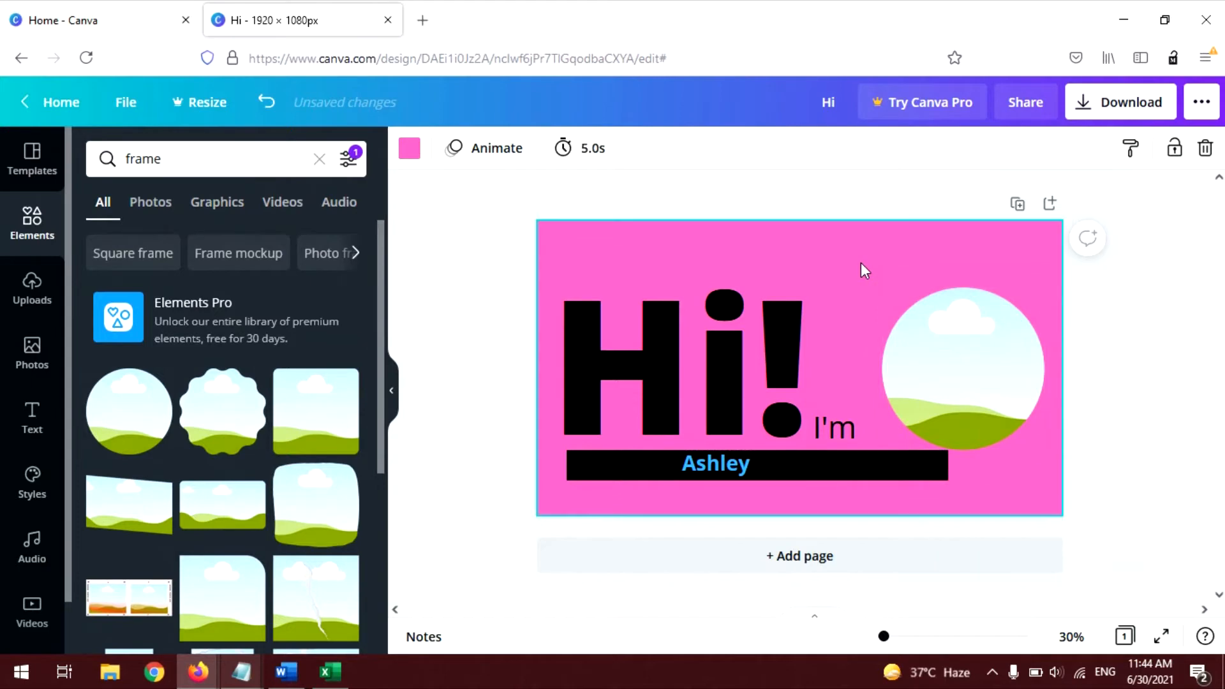
Step: Fill the circular frame with the recently used video of the woman in yellow and enlarge the frame
left_click(906, 341)
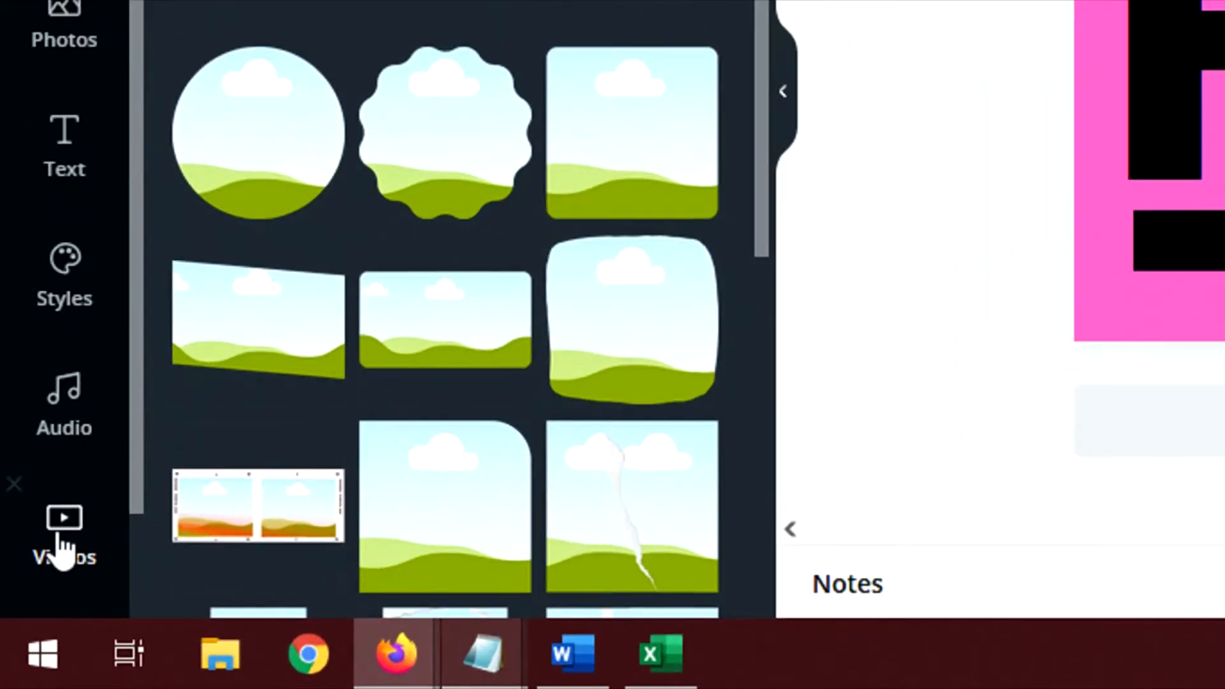
left_click(33, 612)
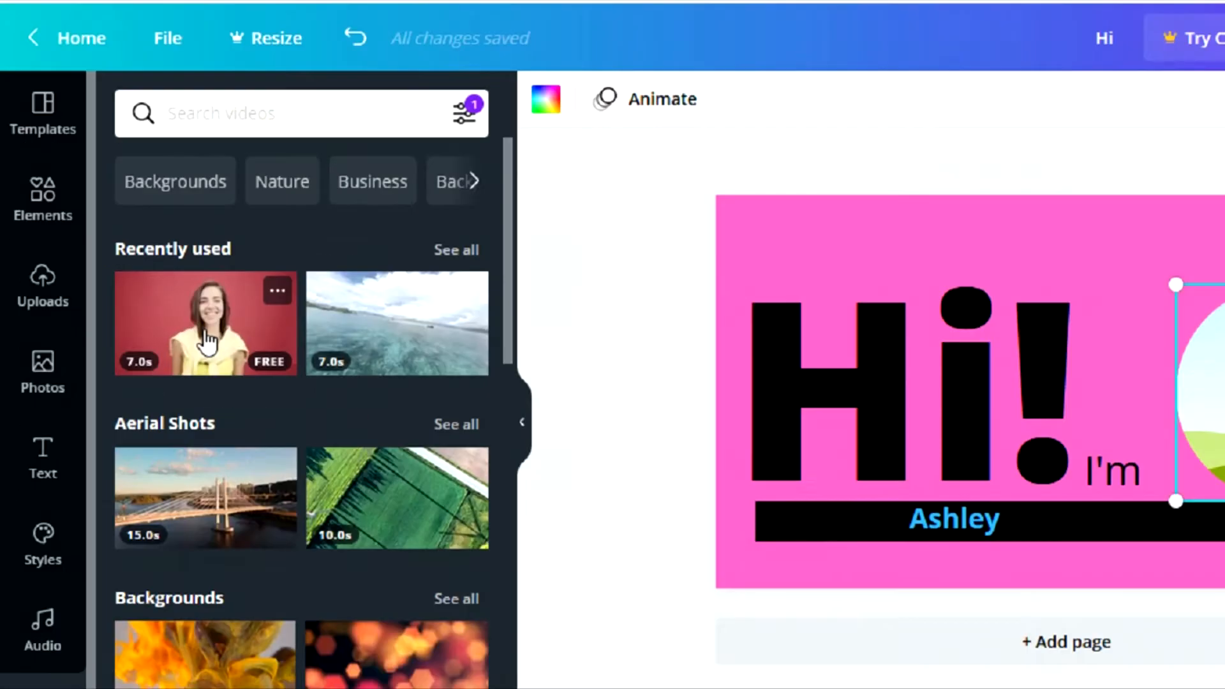
left_click(153, 328)
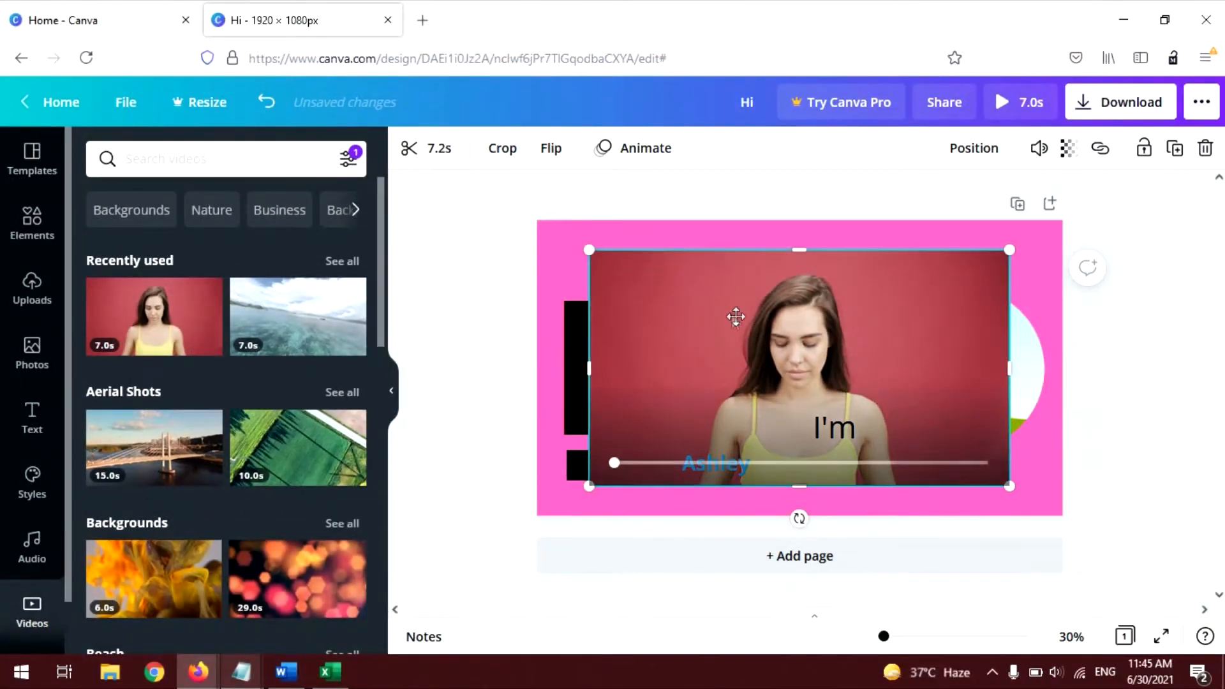
left_click_drag(718, 297, 954, 358)
left_click(940, 254)
left_click(940, 317)
left_click(941, 264)
left_click(955, 351)
left_click_drag(883, 287, 927, 328)
Step: Send the circular video to the back, behind the black name bar
right_click(927, 328)
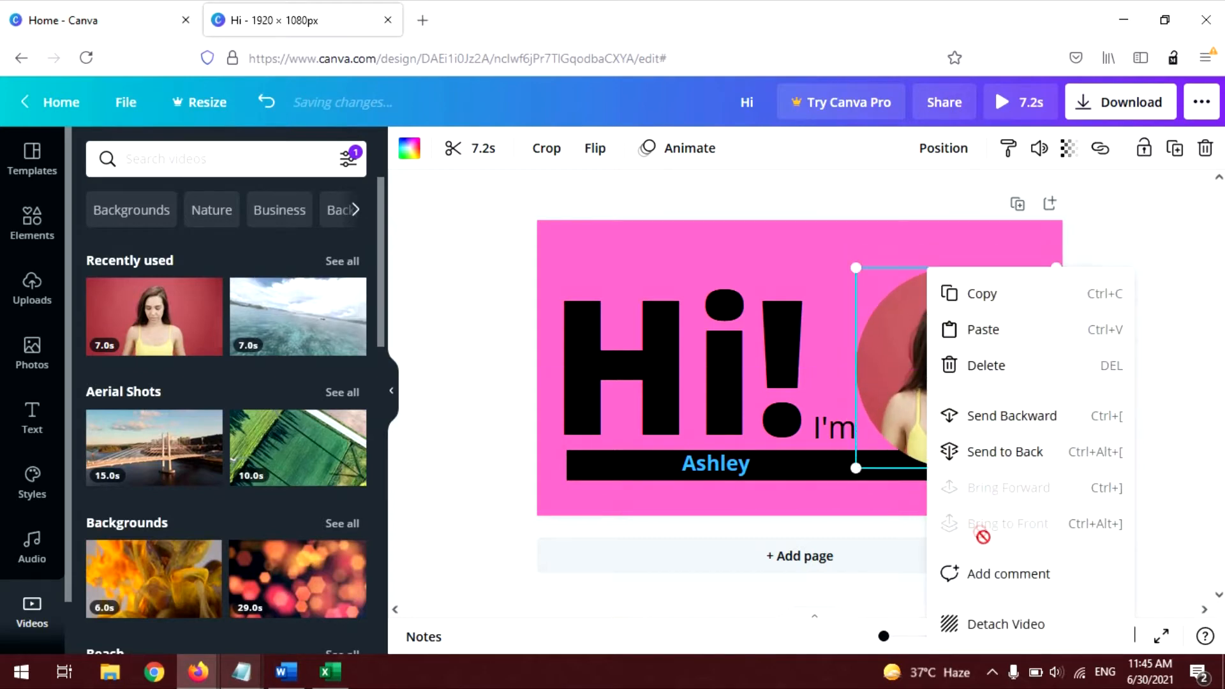
left_click(1000, 451)
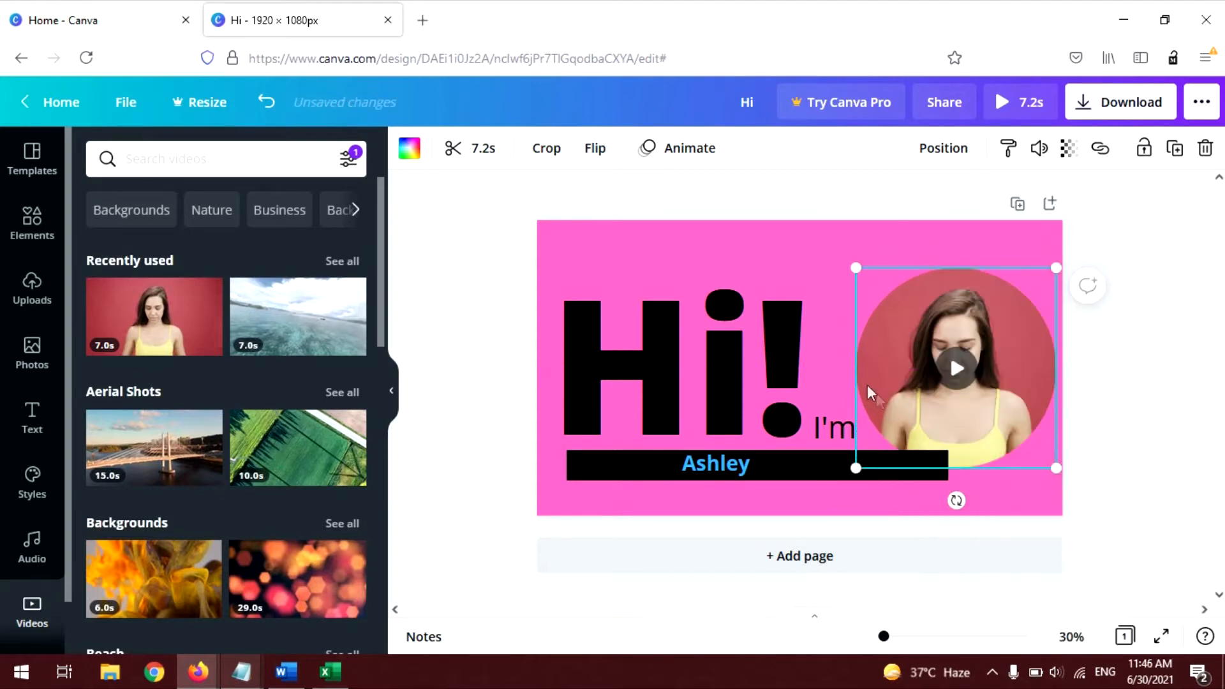
left_click(794, 269)
left_click(852, 239)
left_click(1189, 225)
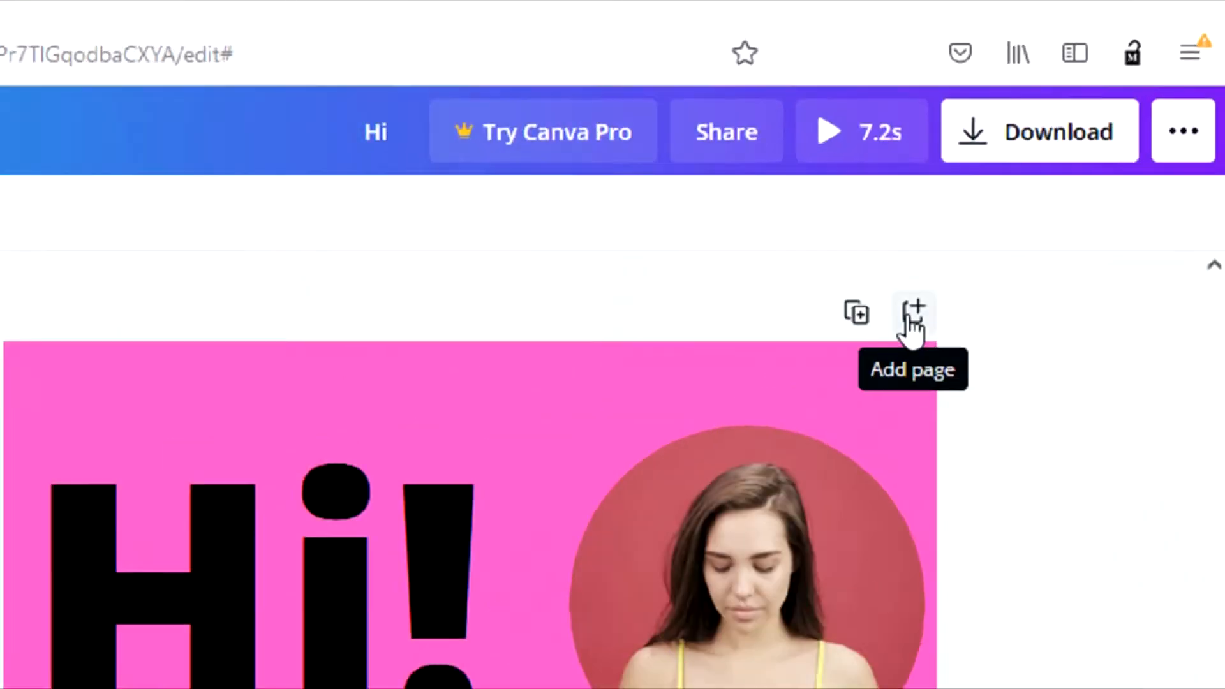
Step: Add a second page with a "WELCOME" heading, enlarge it to size 122 and centre it in the upper part
left_click(912, 319)
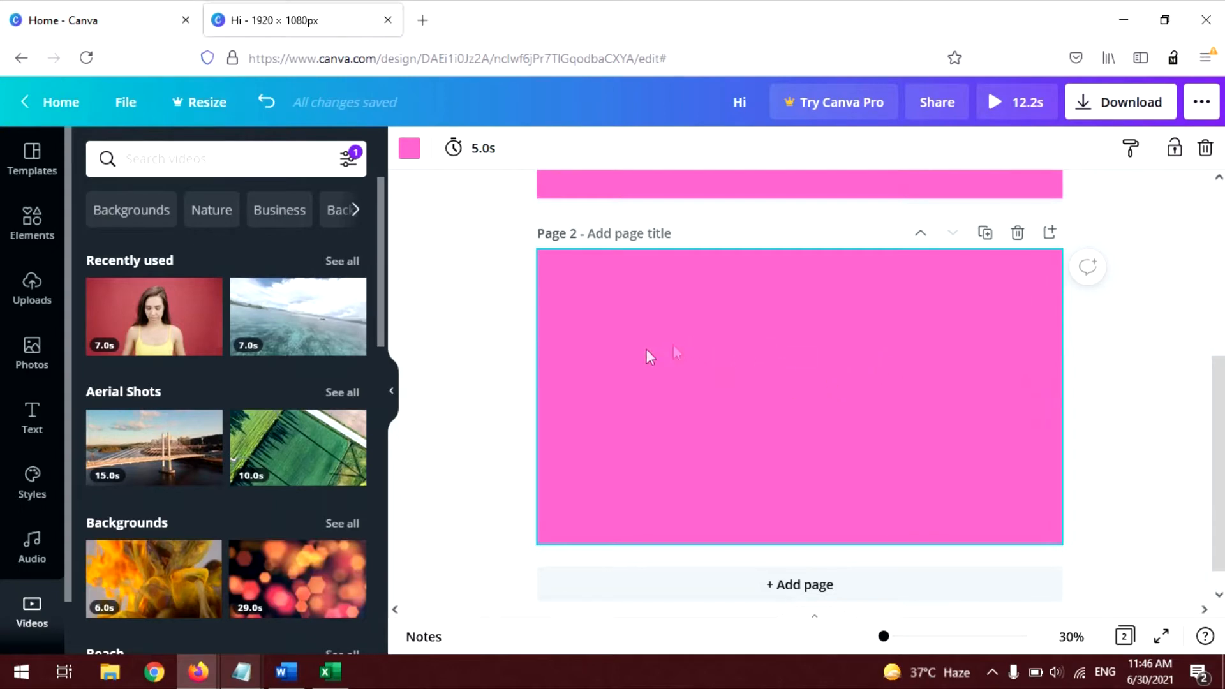
type("tWELCOME")
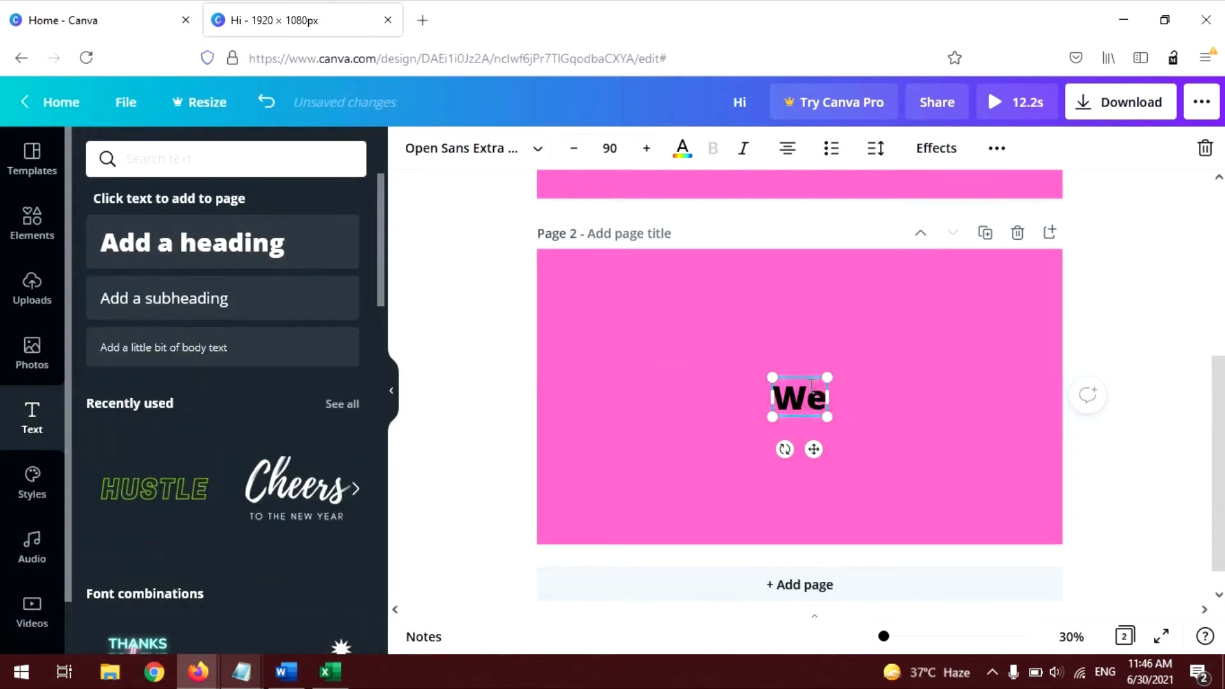
left_click_drag(814, 449, 812, 369)
left_click_drag(885, 339, 942, 358)
left_click_drag(843, 386, 810, 387)
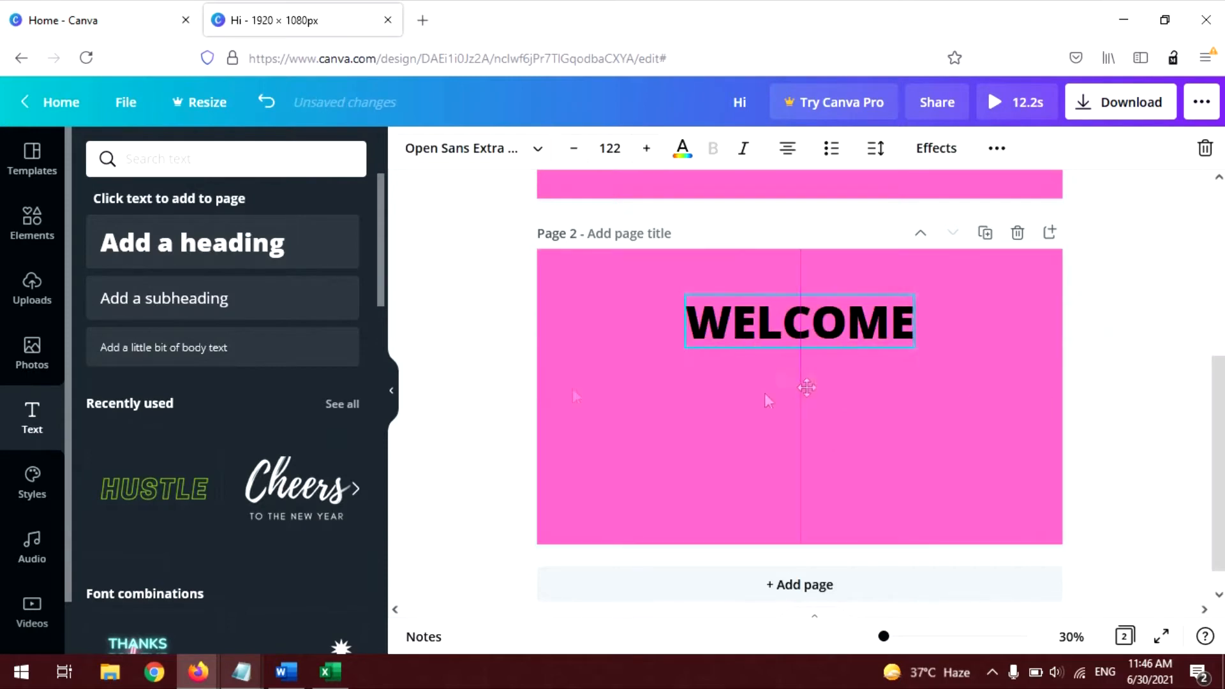
Step: Add the subheading "TO MY CHANNEL" beneath the heading, then enlarge and arrange both texts on page 2
left_click(222, 297)
type("TO MY CHANNEL")
left_click_drag(685, 348, 591, 320)
left_click_drag(764, 403, 805, 444)
left_click(785, 324)
left_click_drag(679, 294, 572, 265)
left_click_drag(788, 354, 847, 392)
left_click(870, 481)
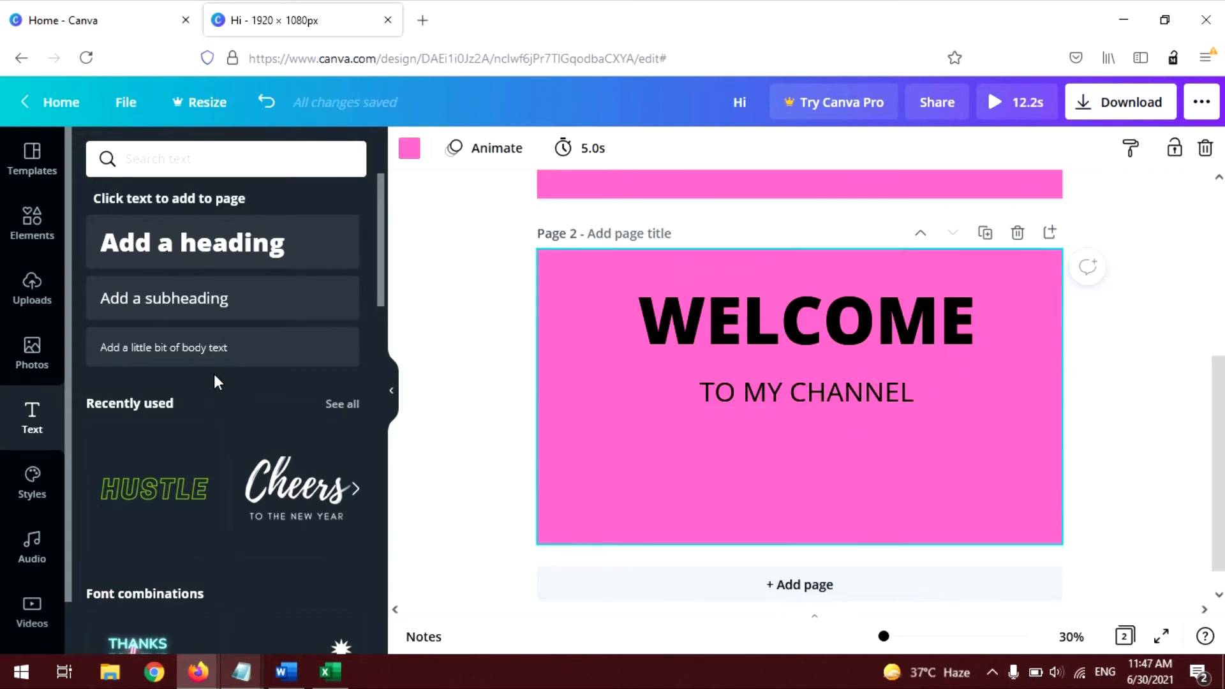
Step: Replace the previous elements search with a search for "Subscribe"
left_click(61, 310)
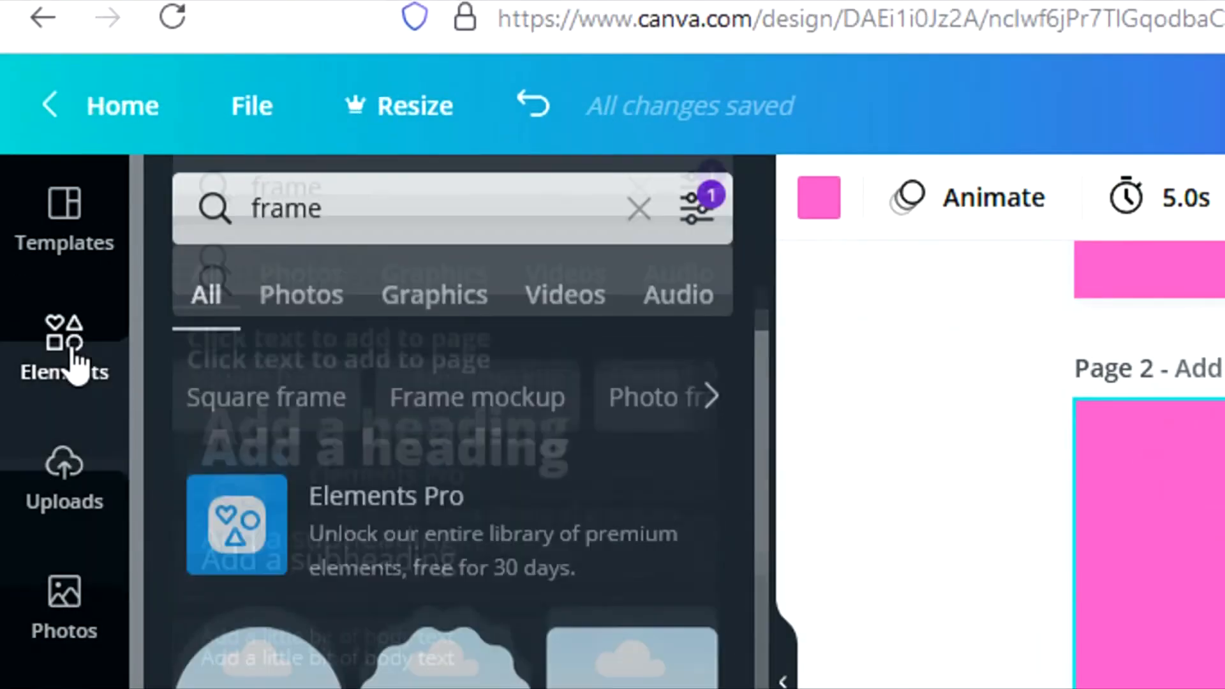
left_click(377, 195)
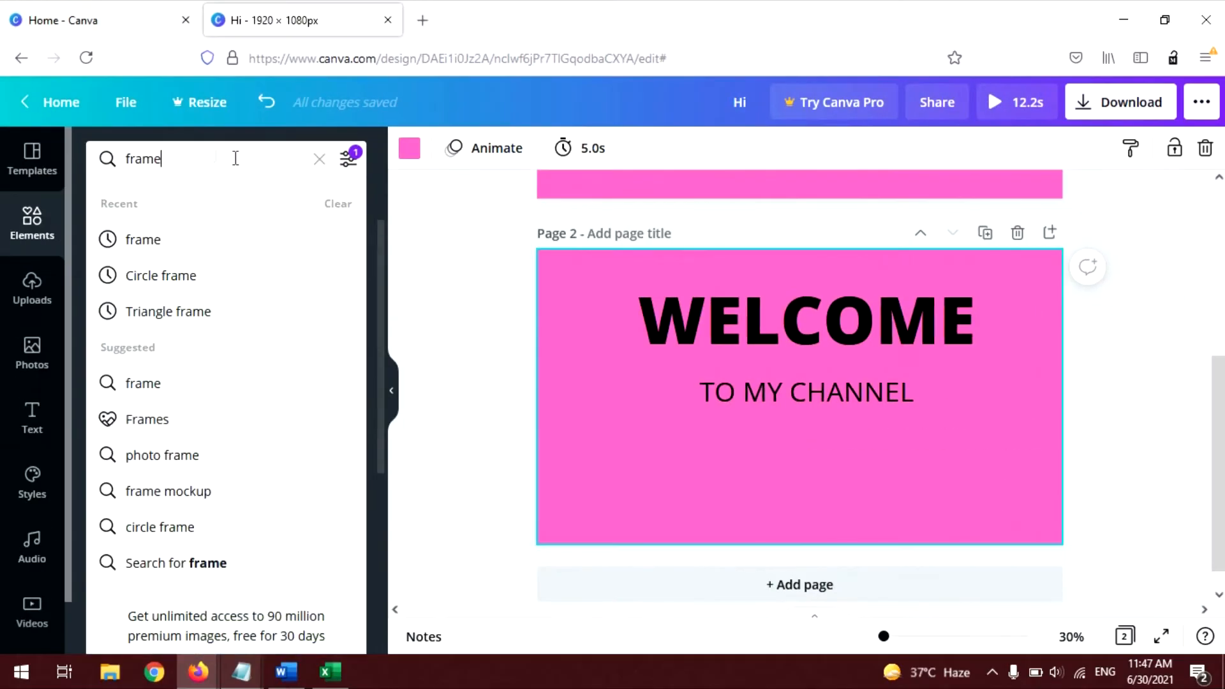
left_click(317, 160)
type("sU")
key("BackSpace")
key("BackSpace")
key("BackSpace")
type("Subscr")
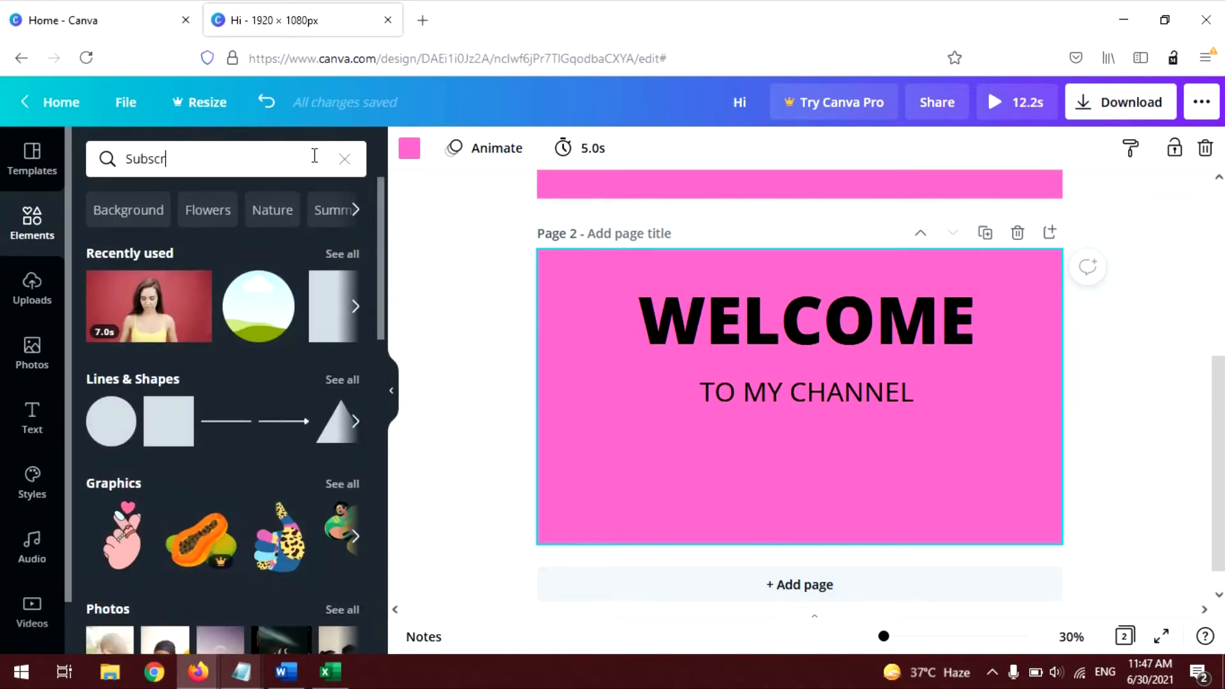
type("ibe")
key("Return")
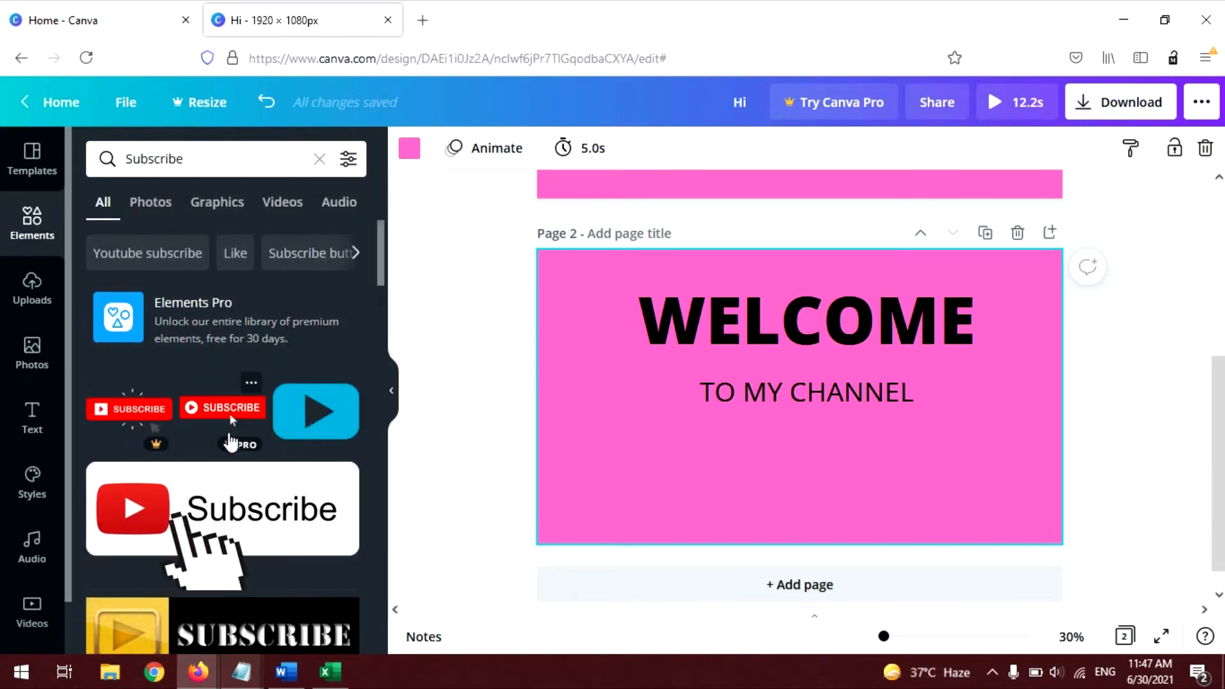
Step: Add the free orange "SUBSCRIBE" graphic to page 2, shrink it and centre it below "TO MY CHANNEL"
scroll(312, 268, "down", 5)
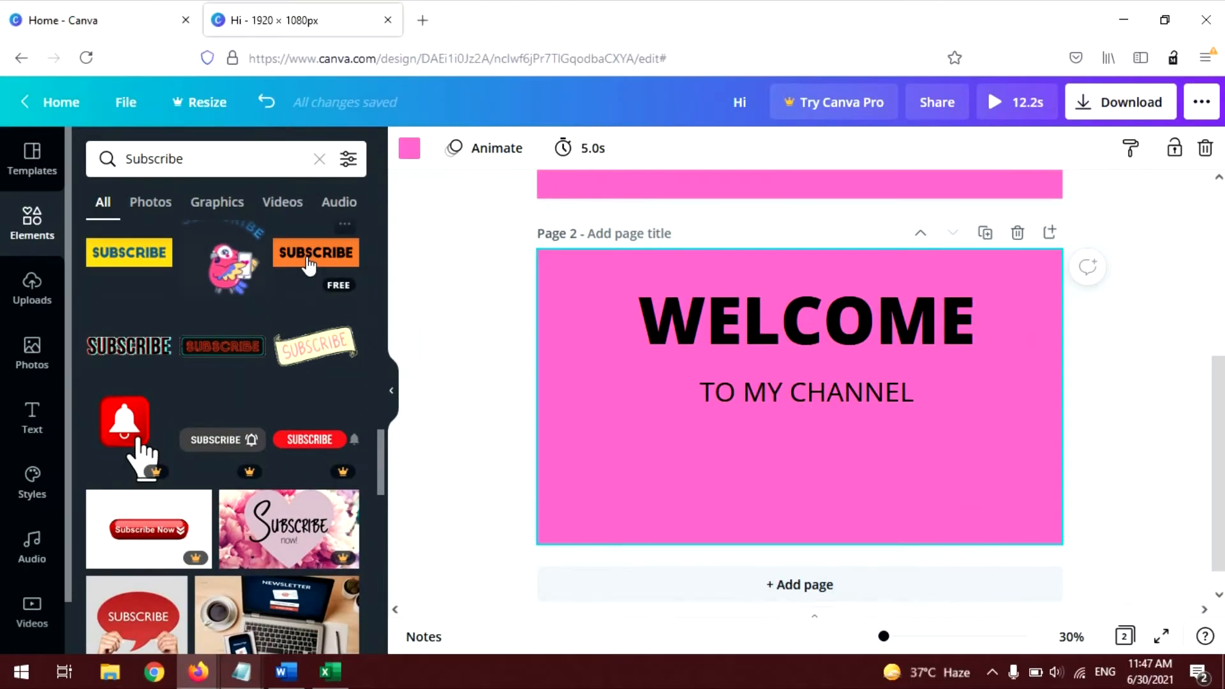
left_click(411, 290)
left_click_drag(1031, 473, 774, 388)
left_click_drag(614, 347, 738, 479)
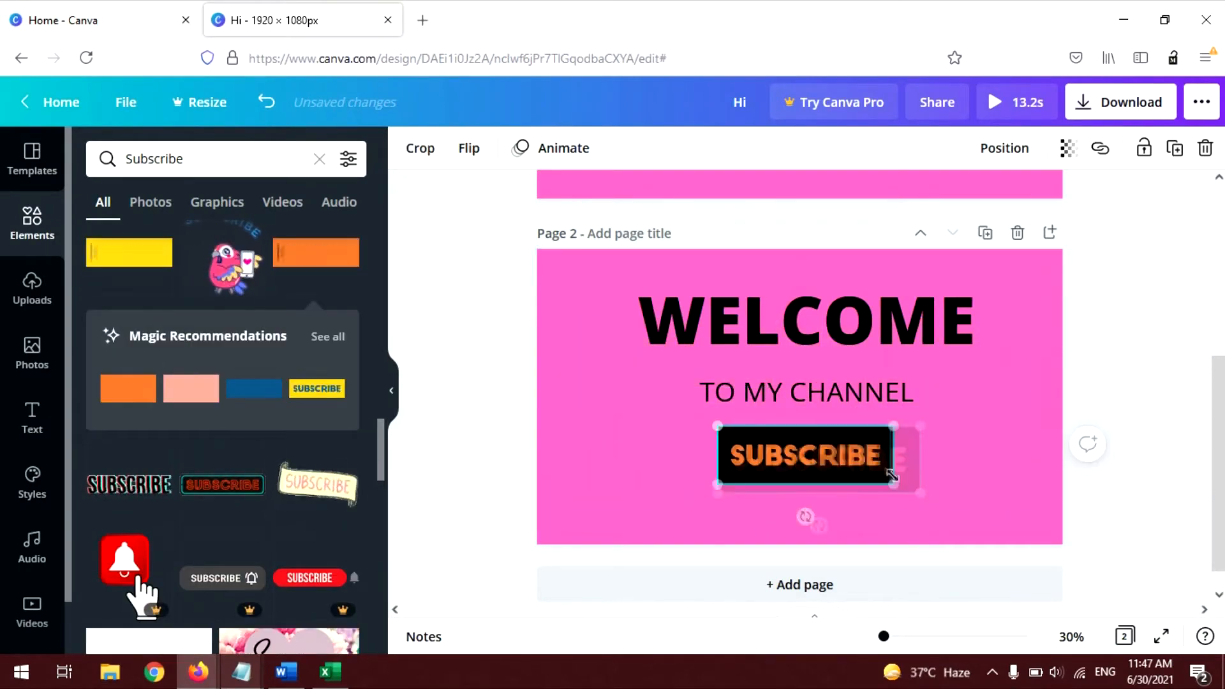
left_click_drag(811, 439, 810, 435)
Step: Make the "TO MY CHANNEL" text bold
left_click(793, 395)
left_click(710, 150)
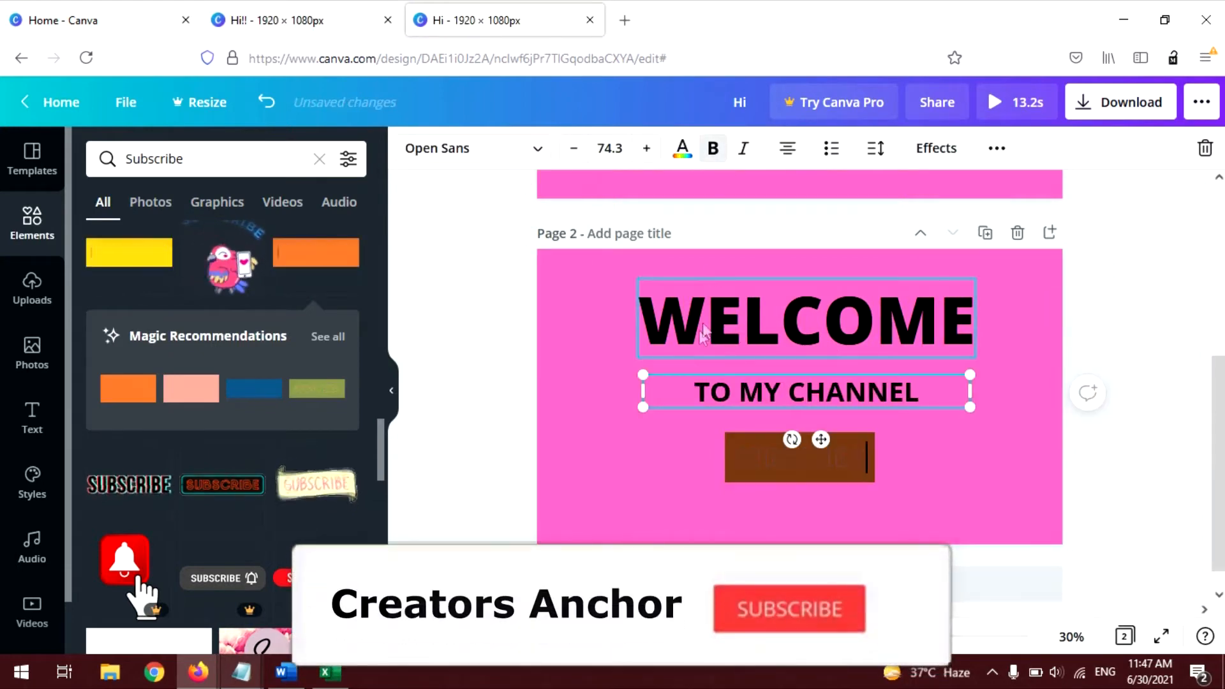
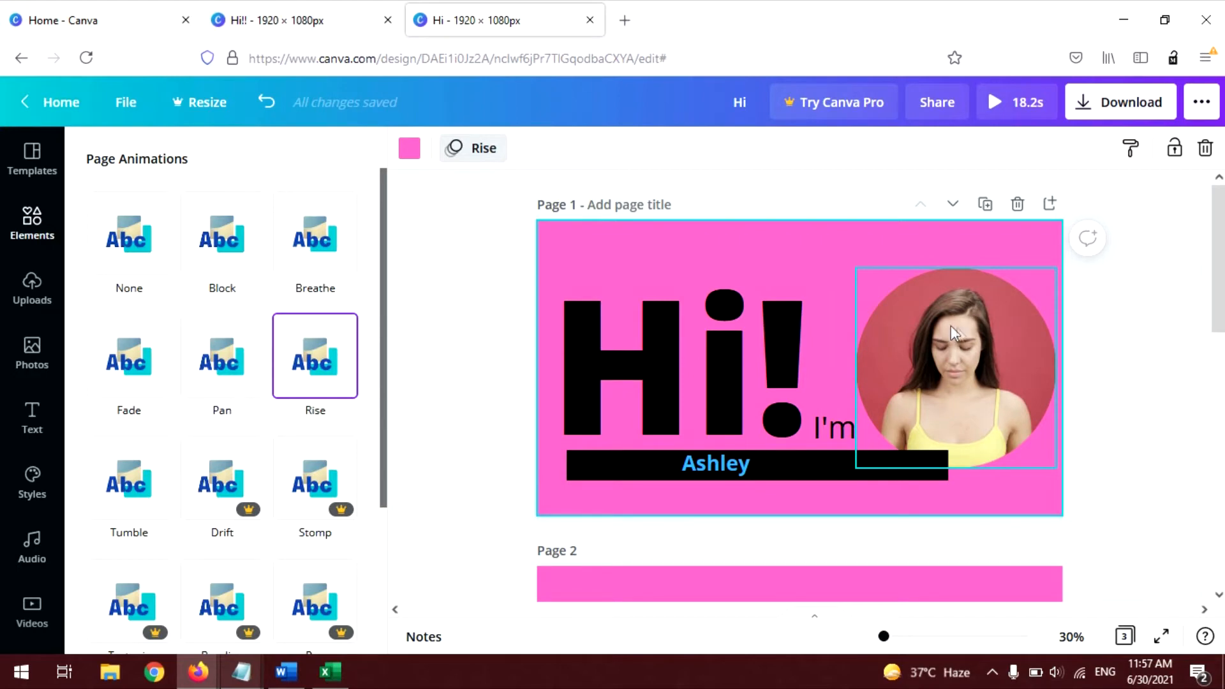
Step: Apply the Tumble element animation to the circular video on page 1
left_click(933, 288)
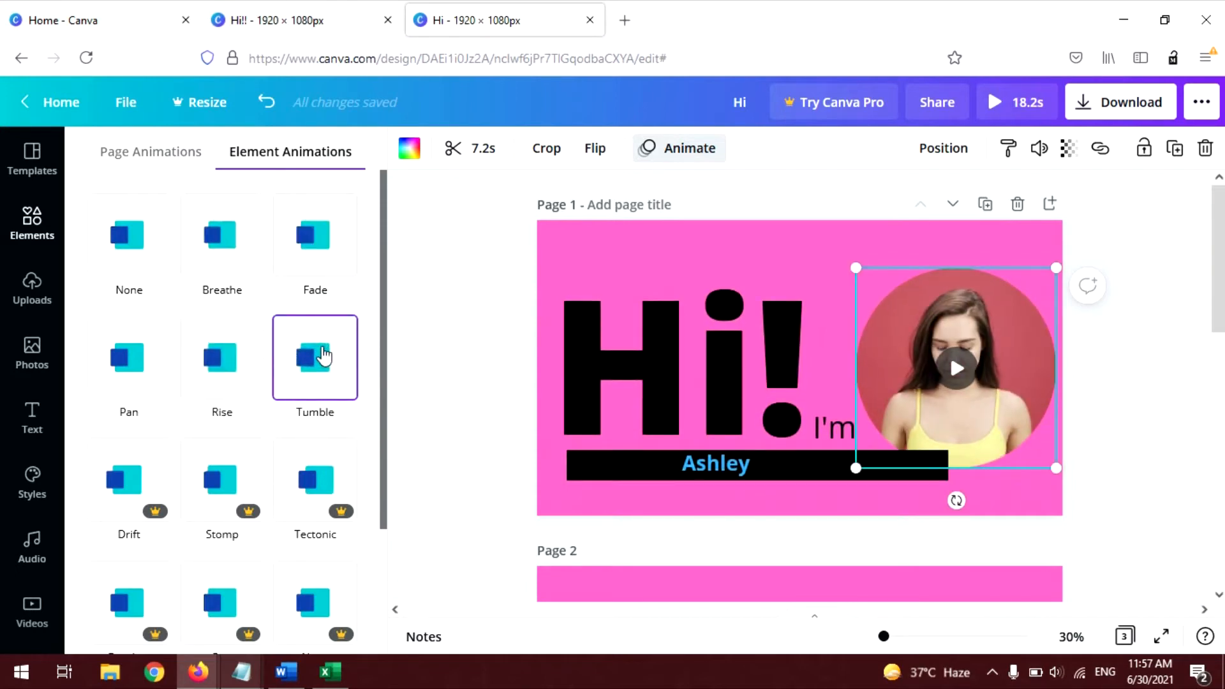
left_click(324, 355)
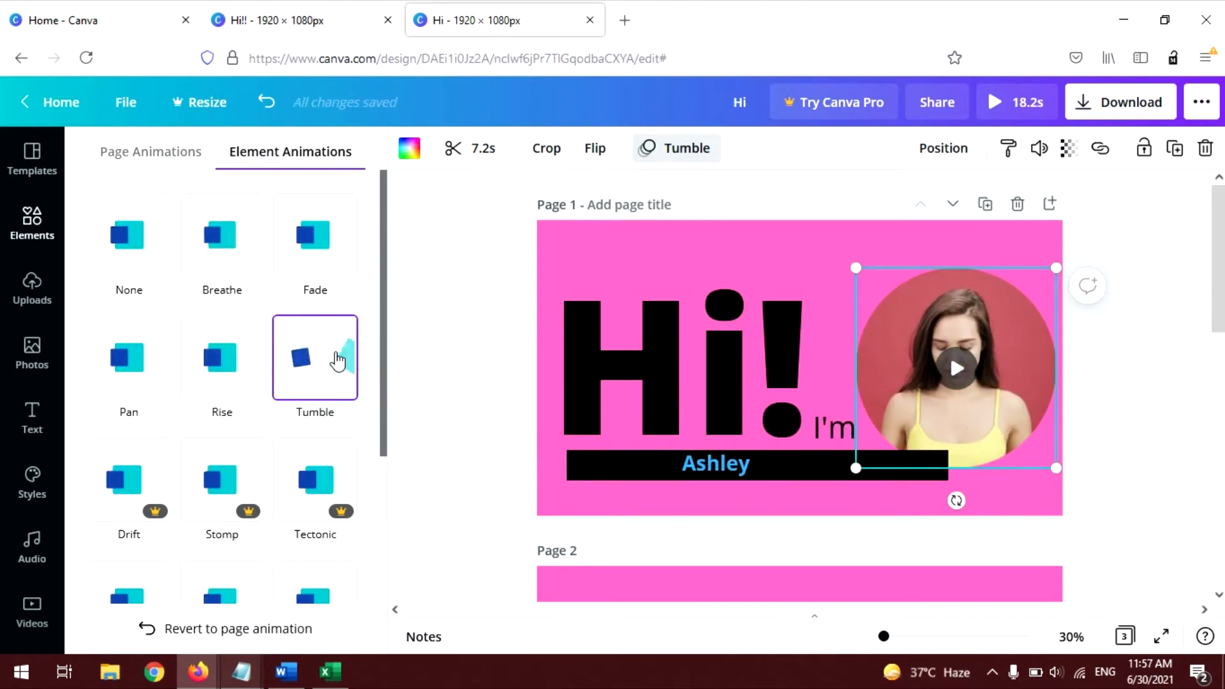
left_click(337, 360)
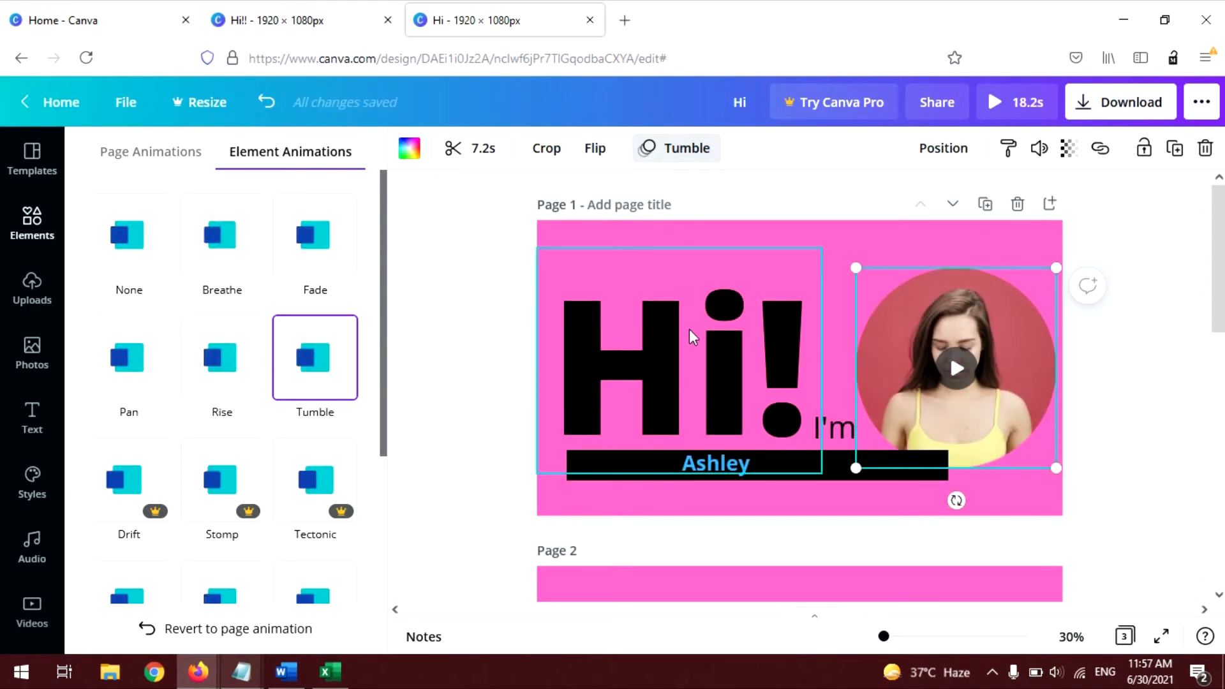
Step: Apply the Typewriter text animation to the first name on the black bar
left_click(707, 462)
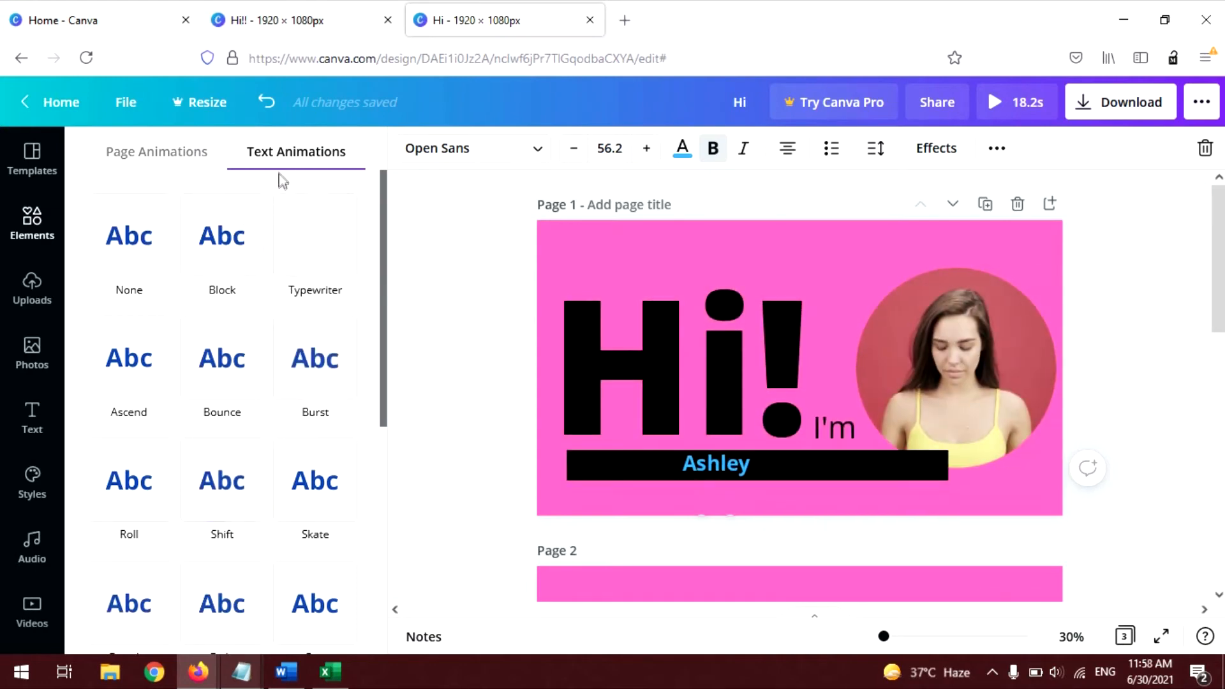
left_click(996, 153)
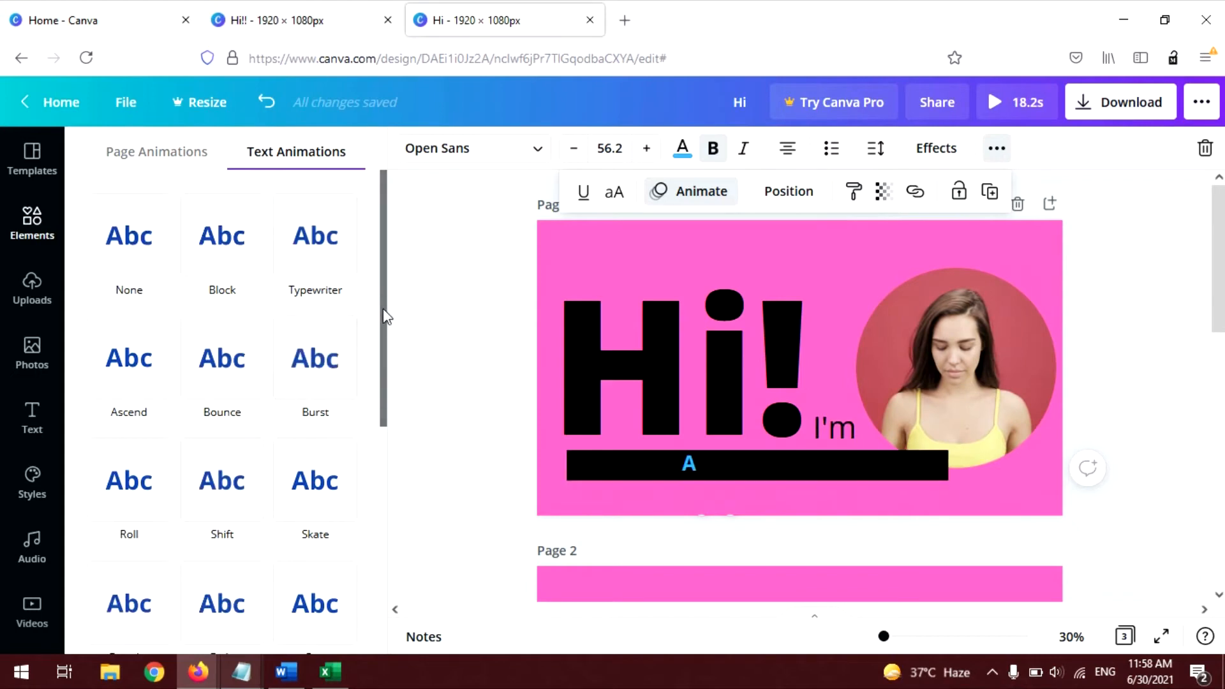
left_click(323, 246)
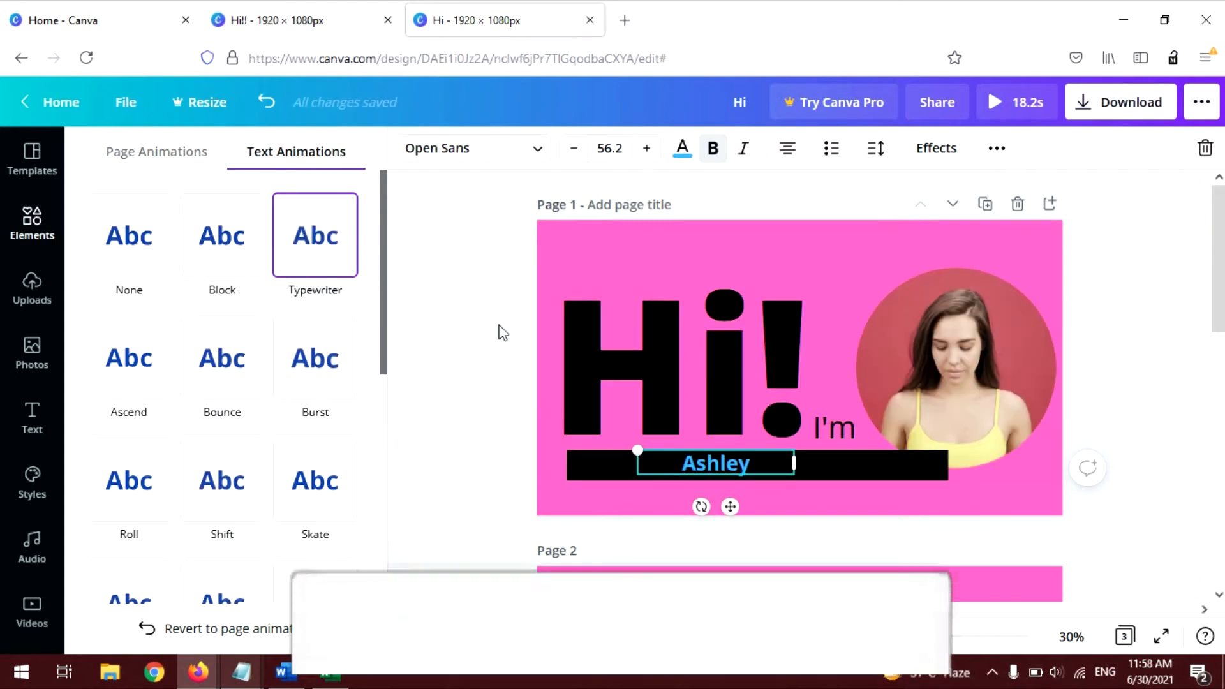
left_click(469, 296)
Step: Preview the whole animated design, then check the duration settings of the page 1 video and page 2
left_click(1000, 105)
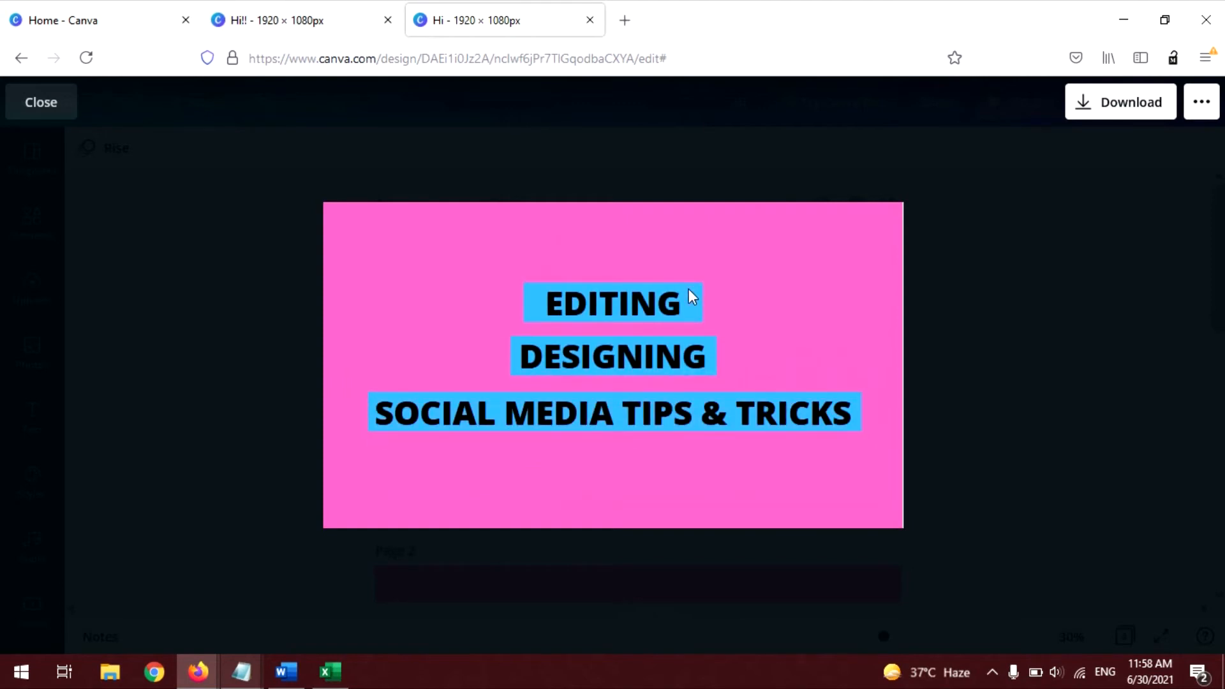
key("Escape")
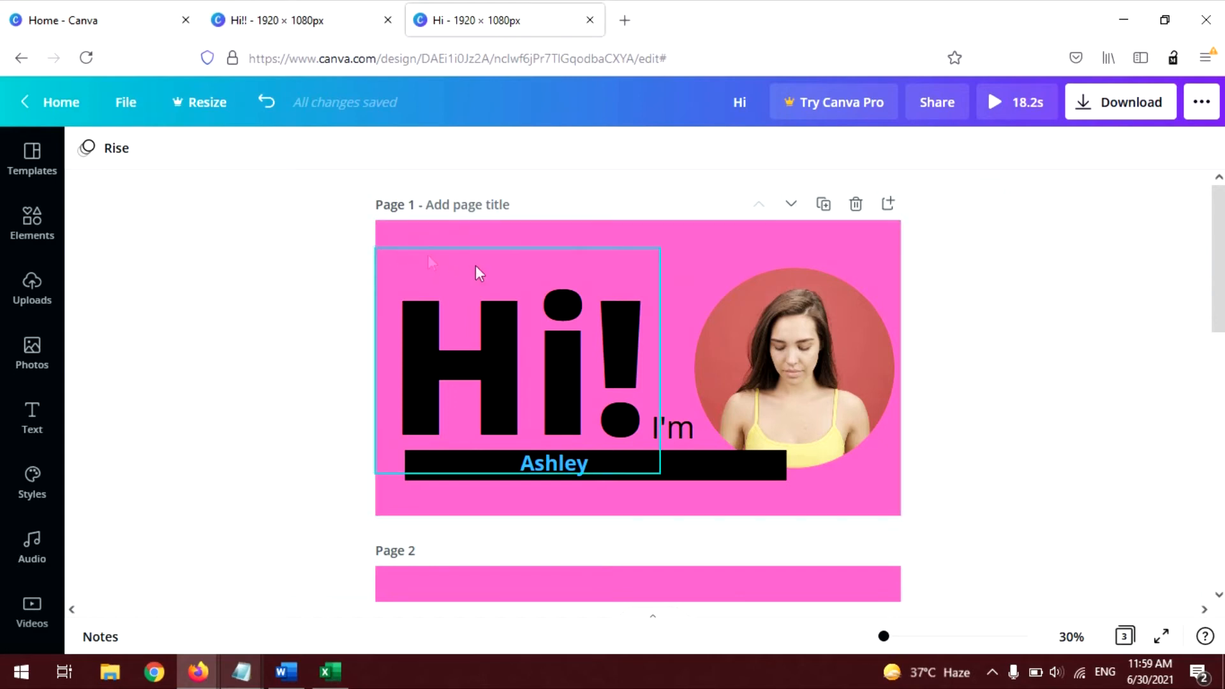
left_click(499, 234)
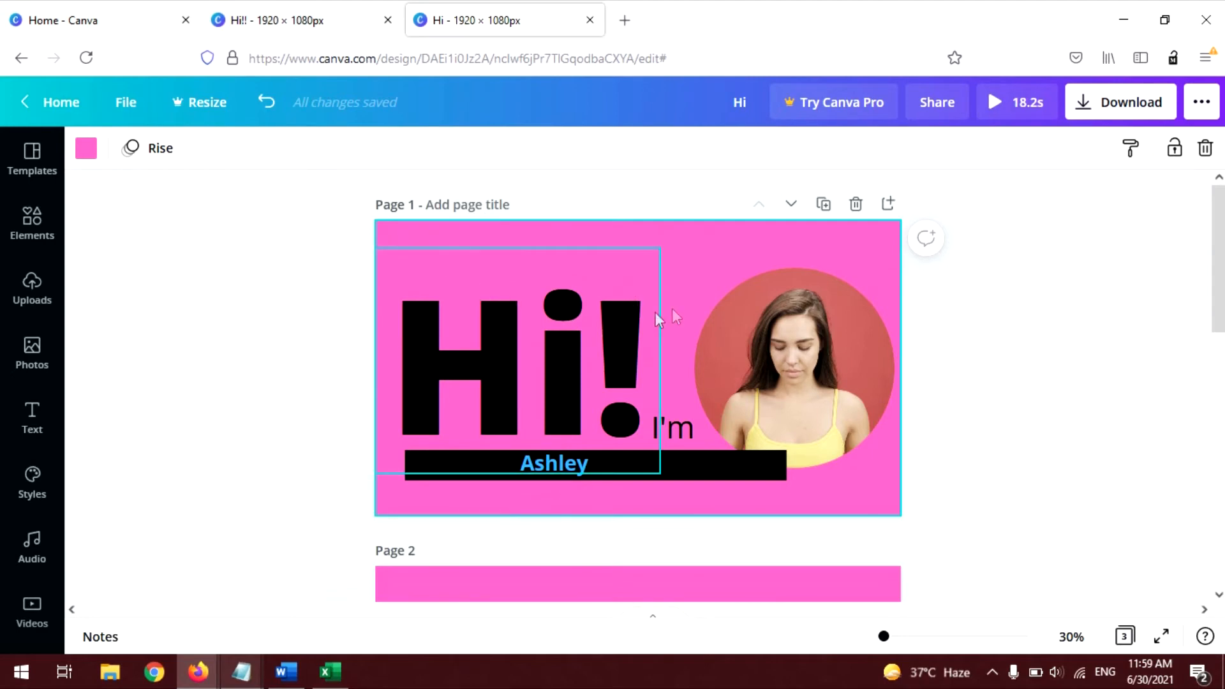
left_click(832, 330)
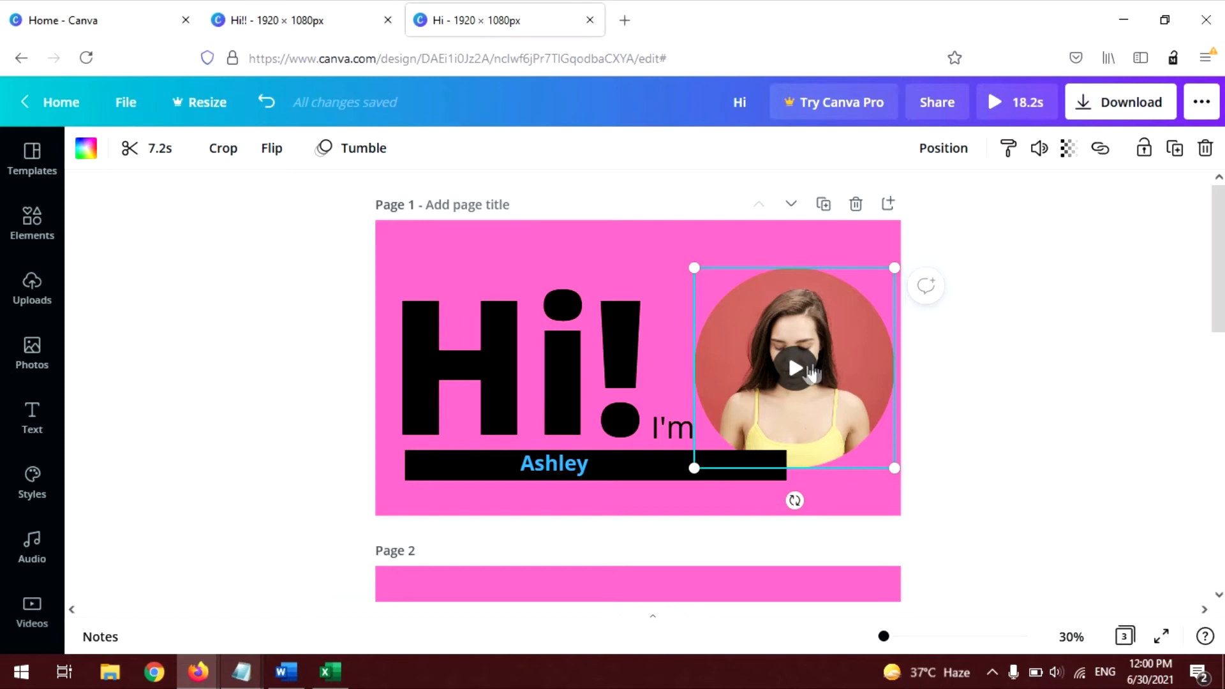
scroll(806, 445, "down", 5)
left_click(569, 446)
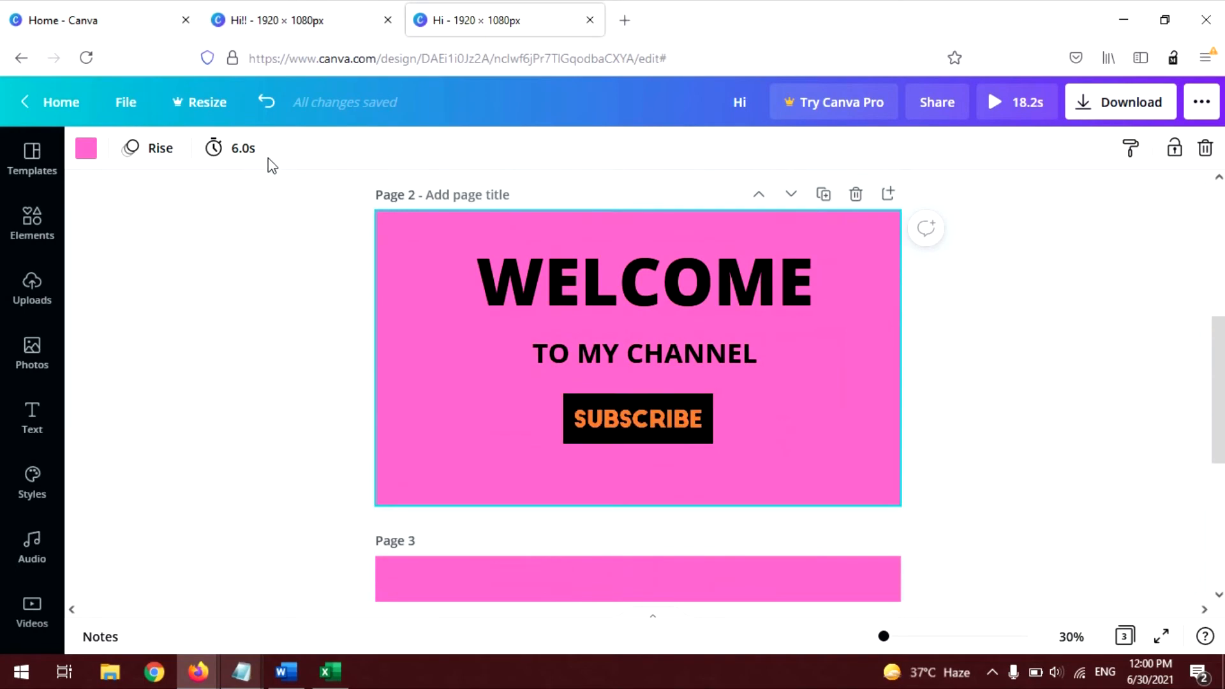
scroll(608, 383, "up", 2)
scroll(612, 377, "up", 4)
Step: Trim the end of the circular video on page 1 so the clip lasts 3.0 seconds
left_click(762, 236)
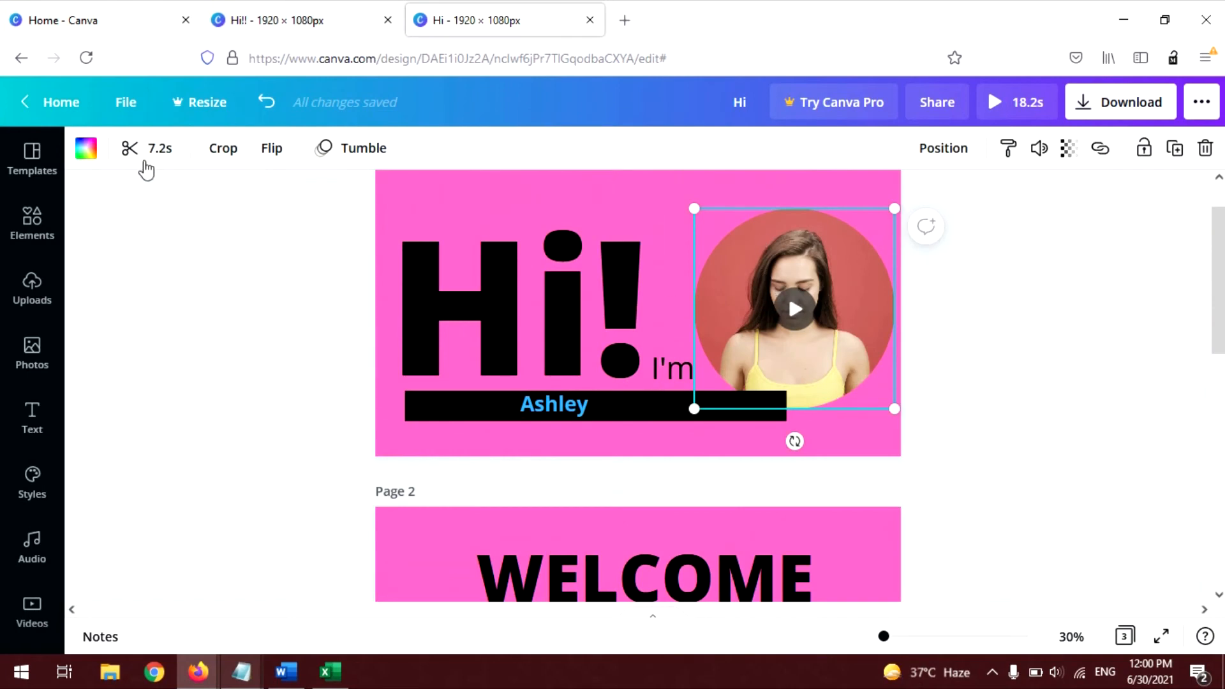
left_click(132, 153)
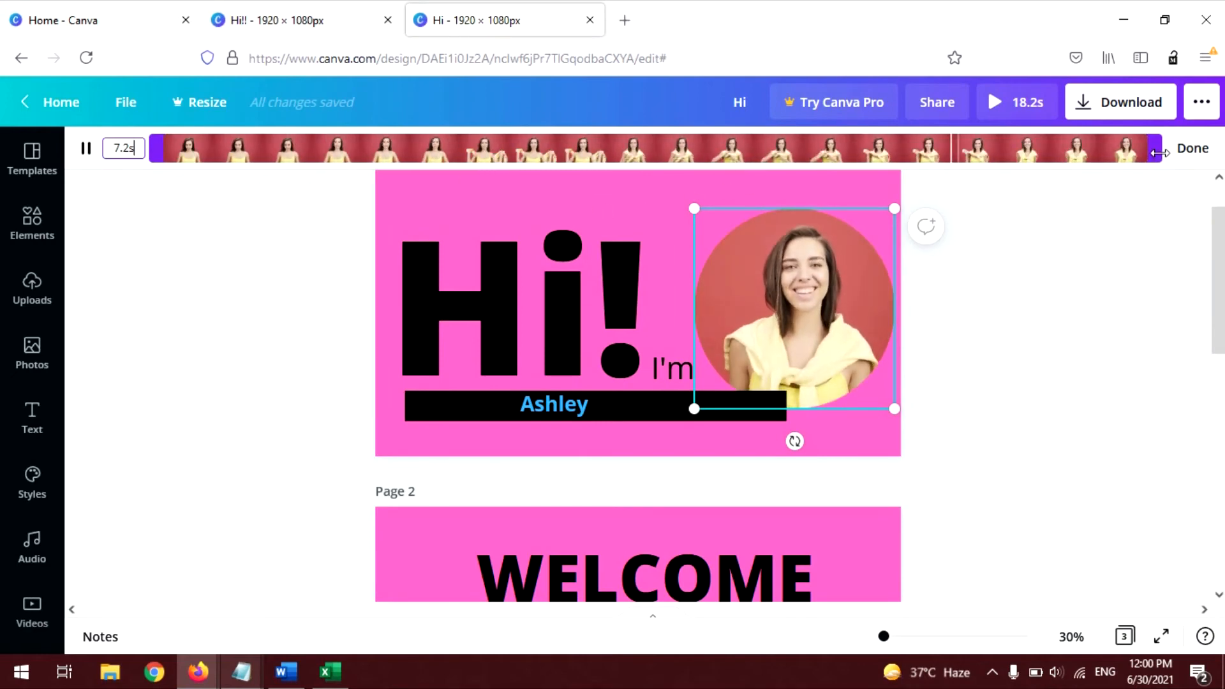
left_click_drag(1160, 153, 571, 187)
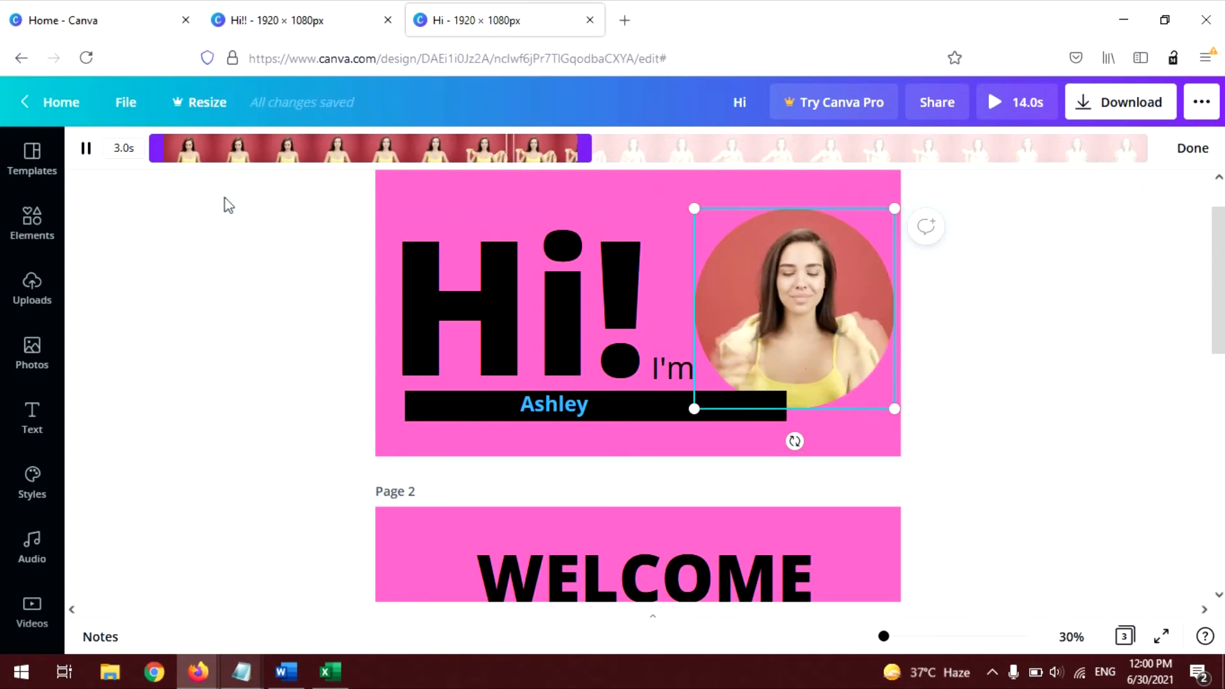
left_click(1185, 163)
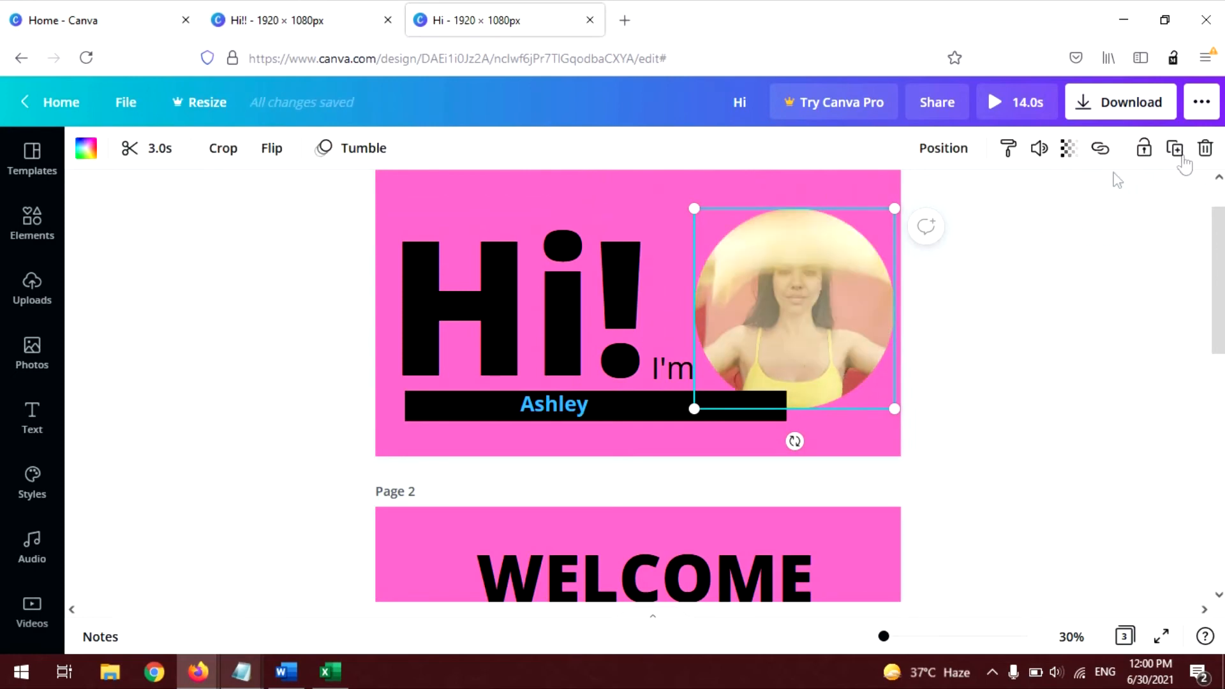
left_click(310, 335)
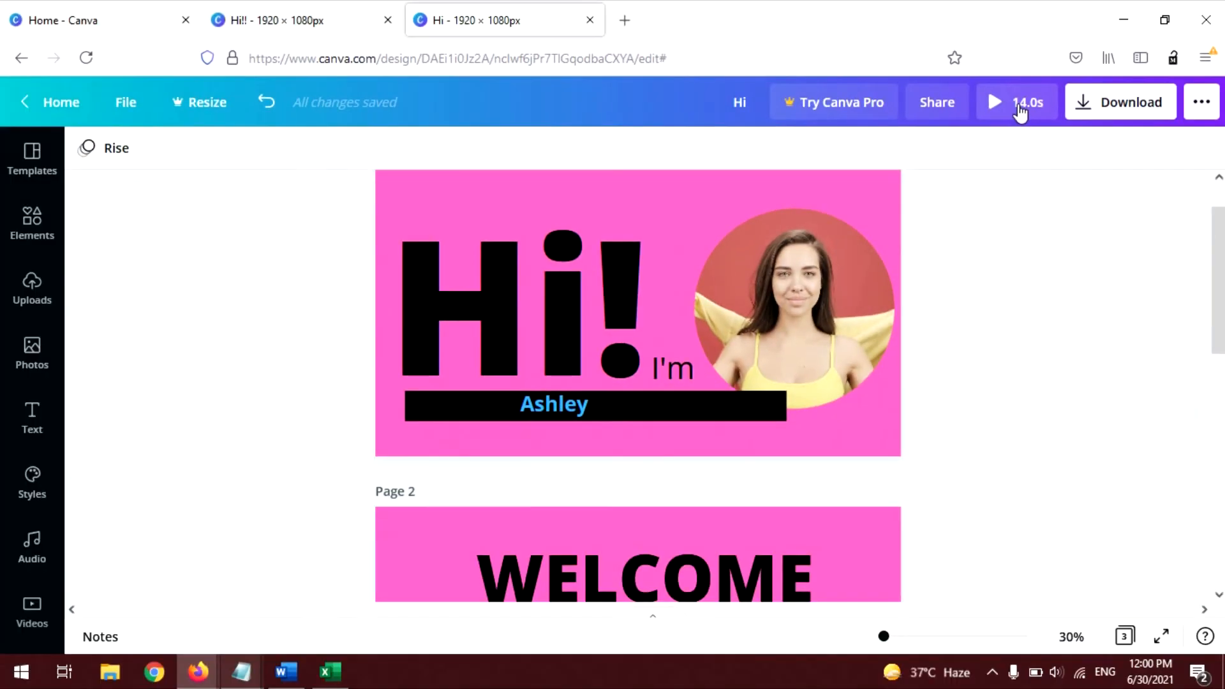
scroll(765, 319, "down", 4)
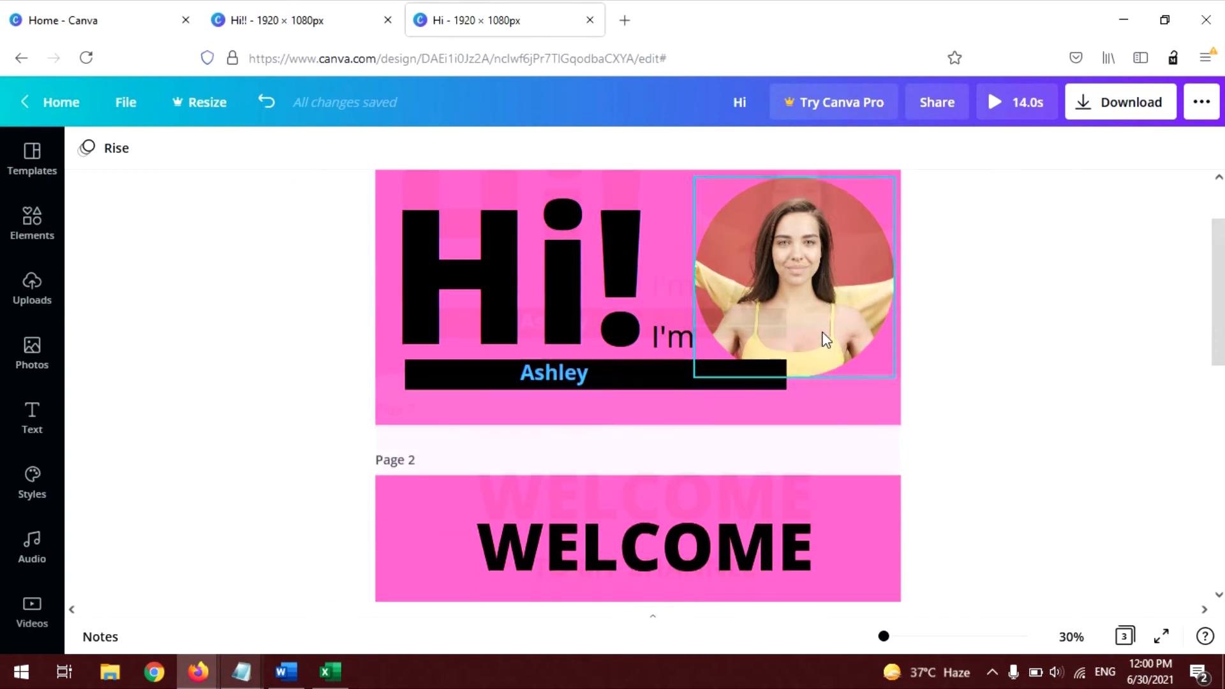
Step: Set the timing of the WELCOME page, page 2, to 2.0 seconds
left_click(416, 387)
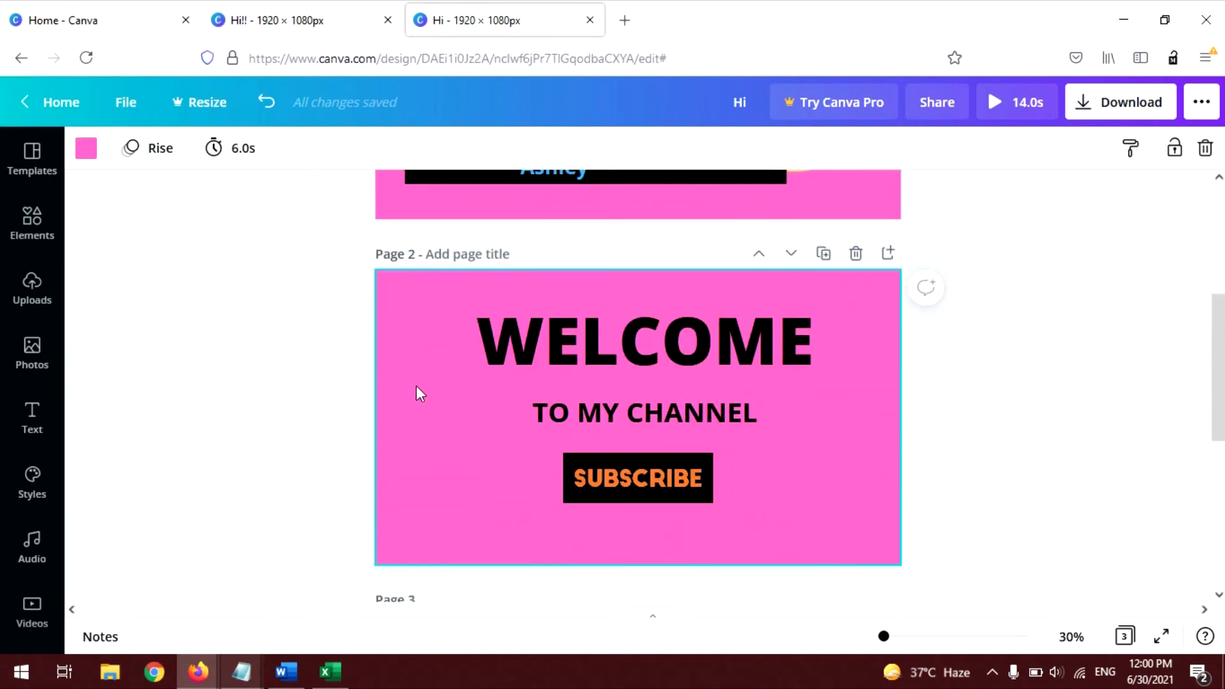
scroll(416, 387, "down", 2)
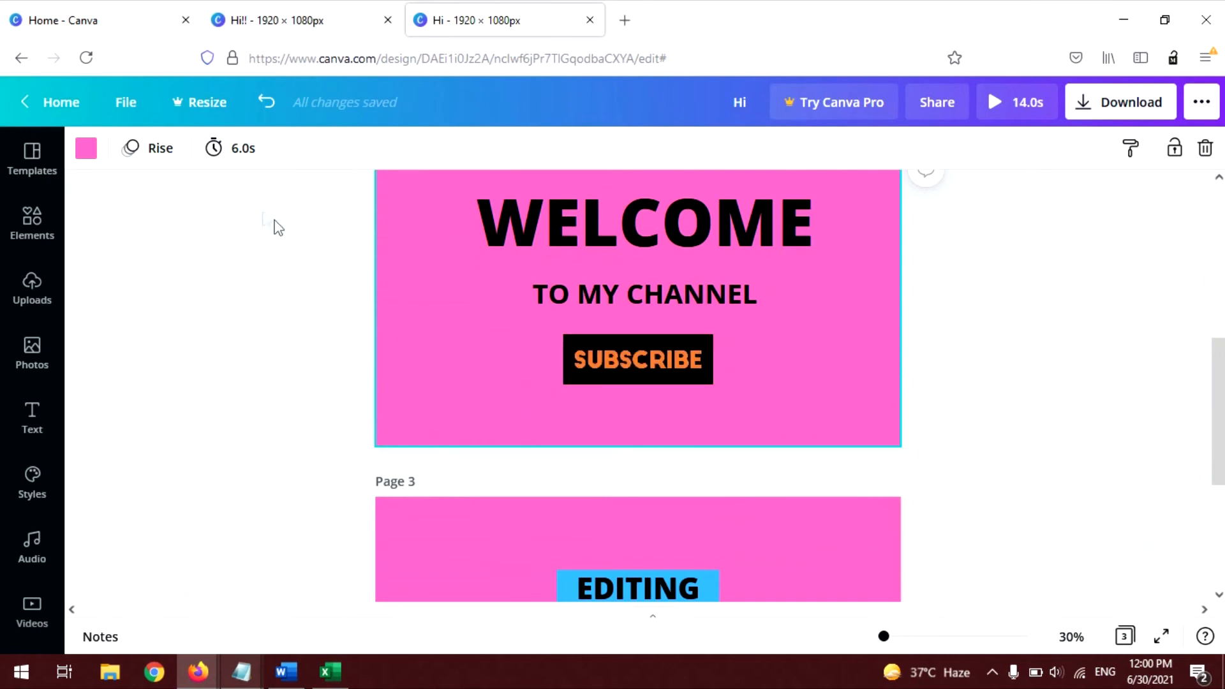
left_click(245, 152)
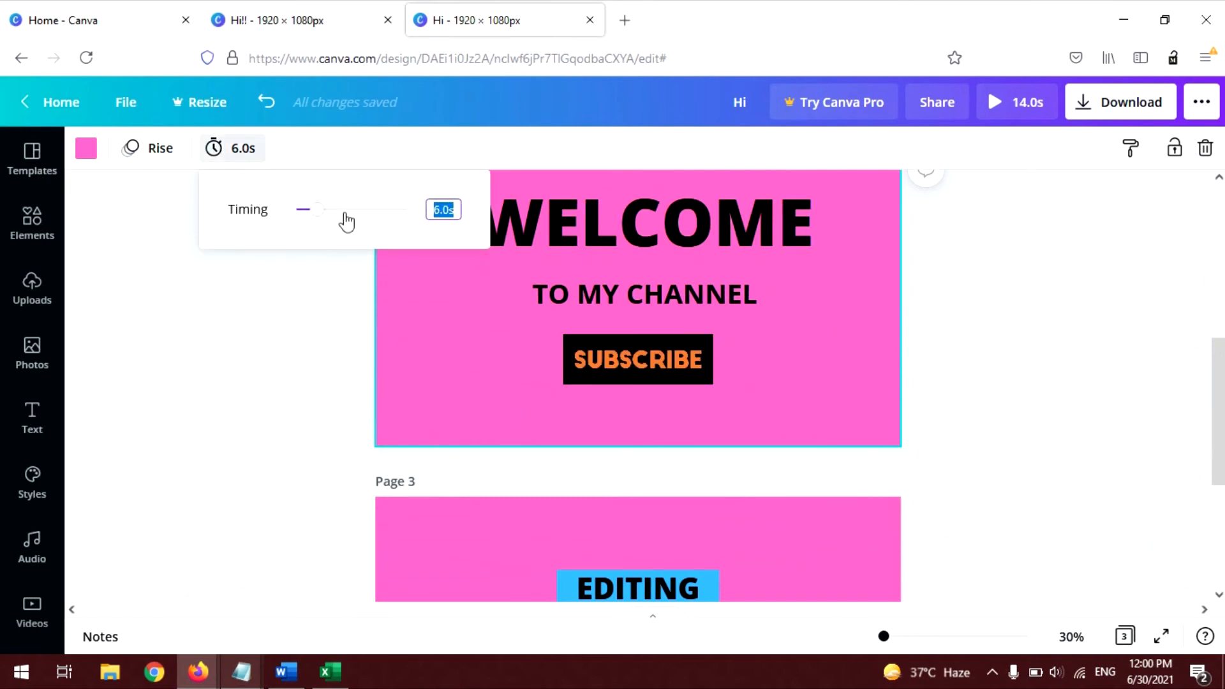
type("2.0")
type("5s")
key("Return")
Step: Set the timing of page 3, which lists the editing, designing and social media topics, to 2.5 seconds
left_click(433, 539)
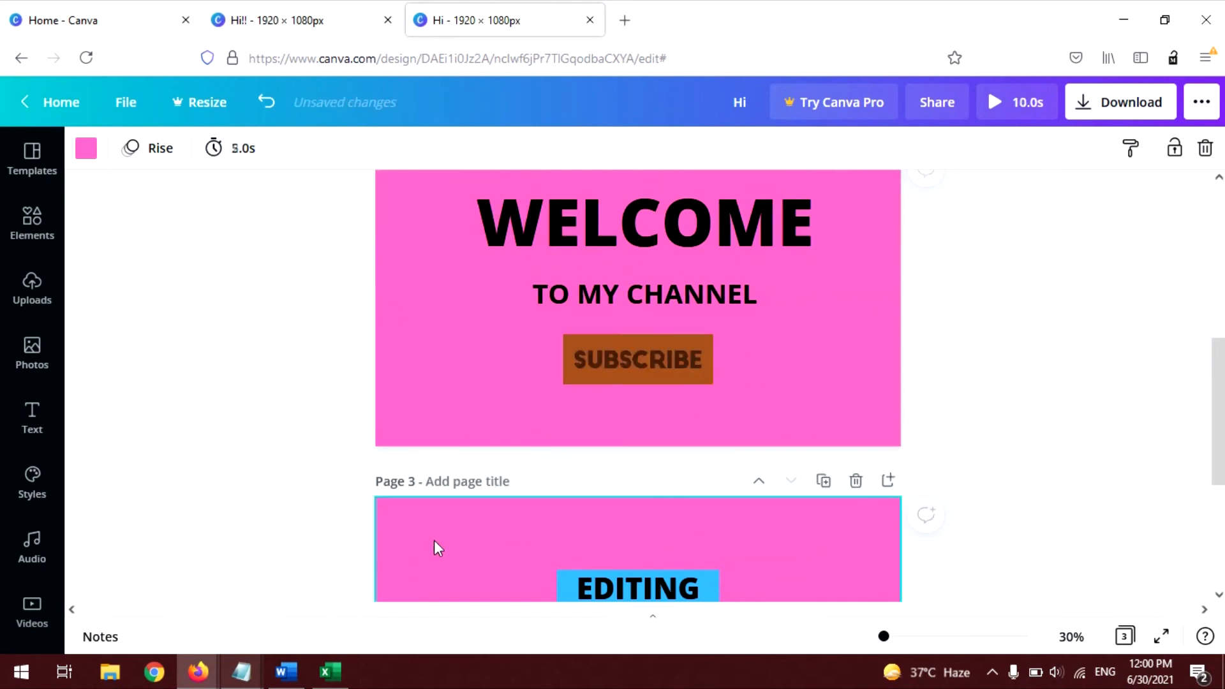
scroll(431, 502, "down", 2)
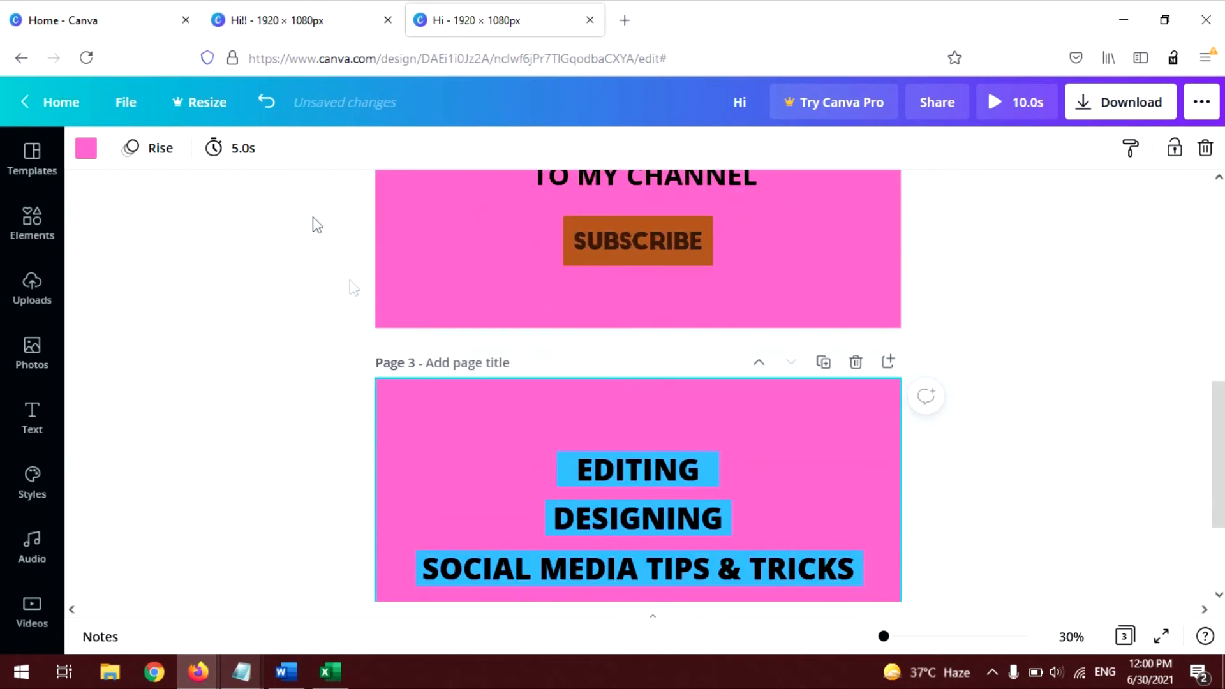
left_click(249, 150)
left_click(458, 209)
type("2.5")
key("Return")
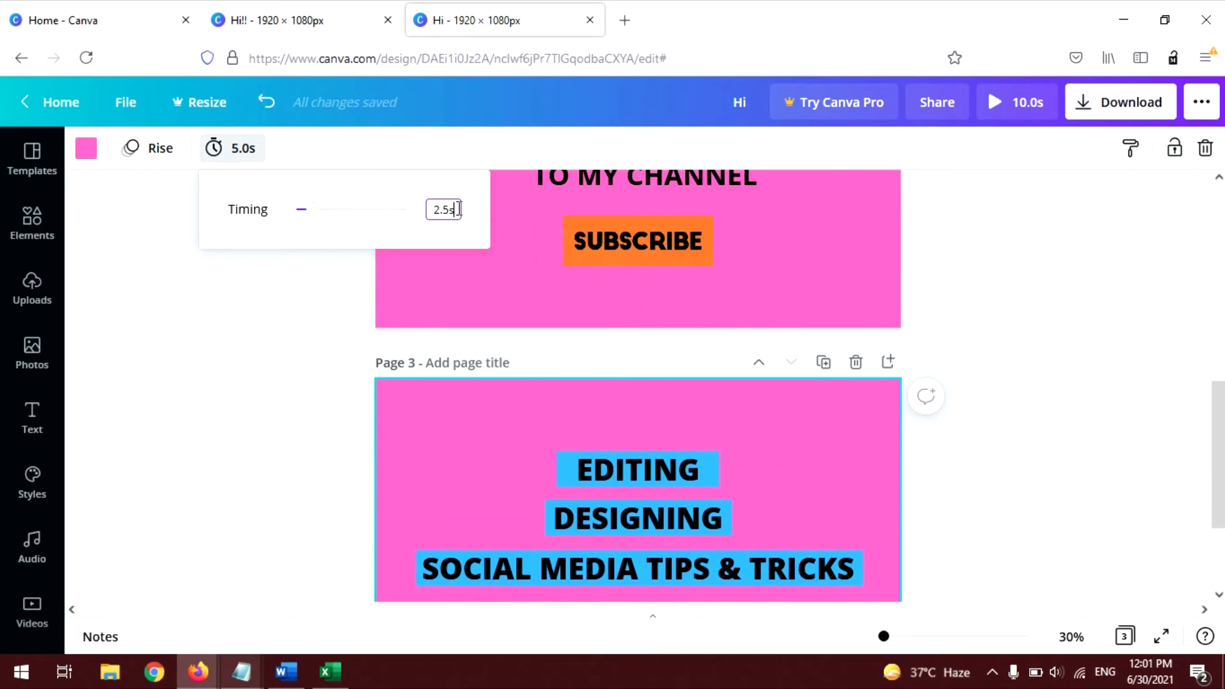
left_click(355, 413)
scroll(382, 413, "down", 2)
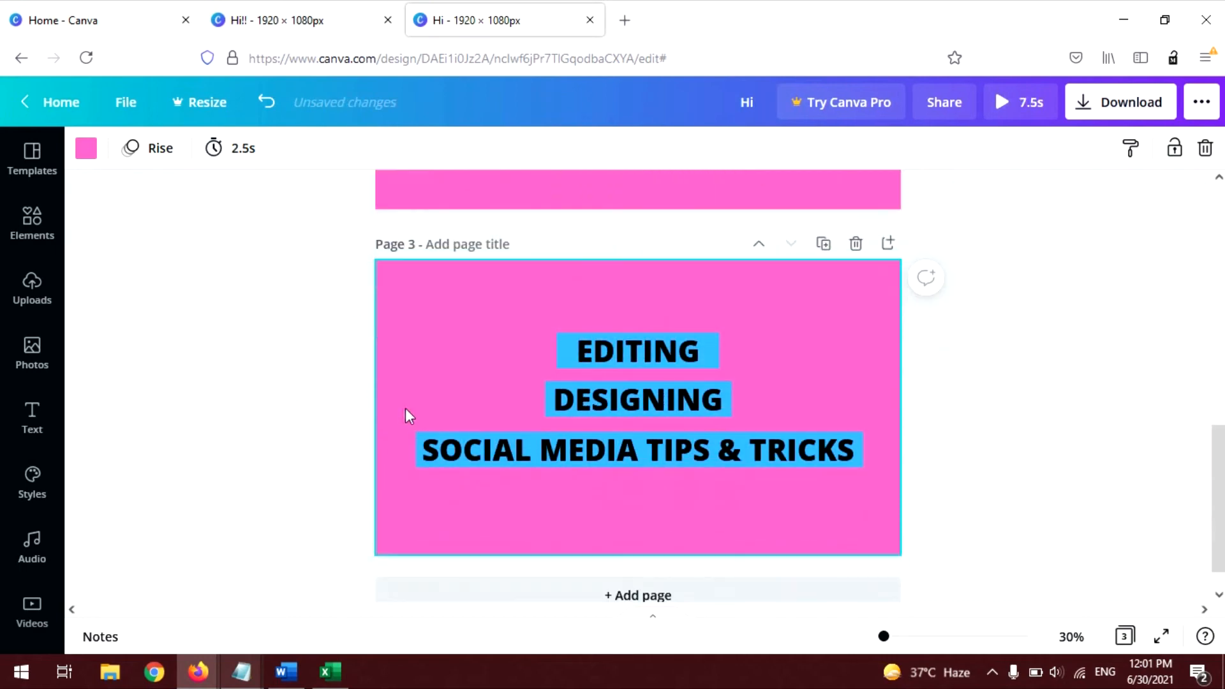
Step: Look over the pages and preview the whole design with its new page timings
scroll(408, 403, "up", 12)
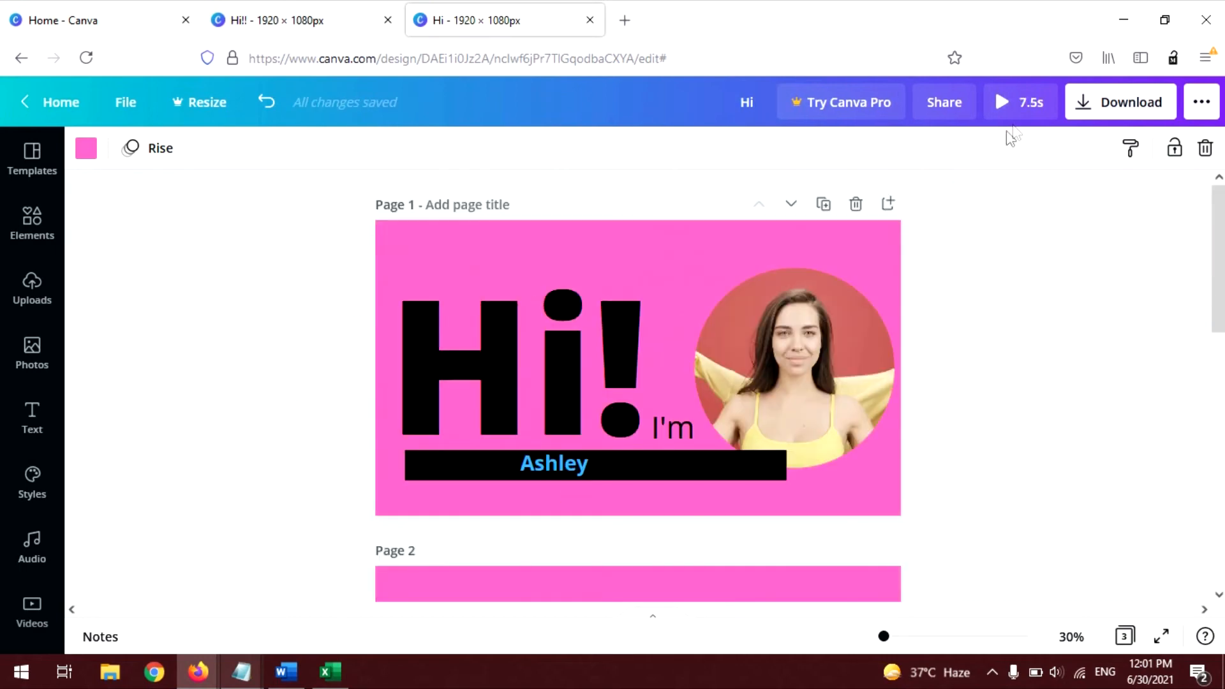
scroll(891, 255, "down", 7)
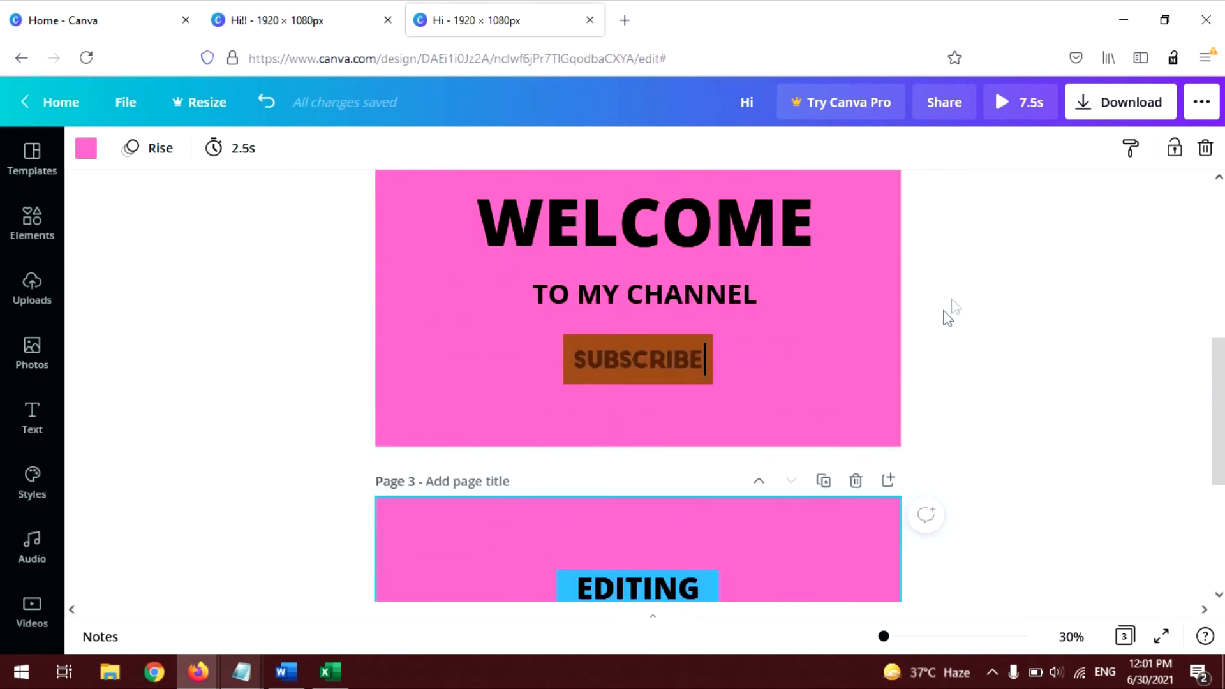
left_click(1020, 105)
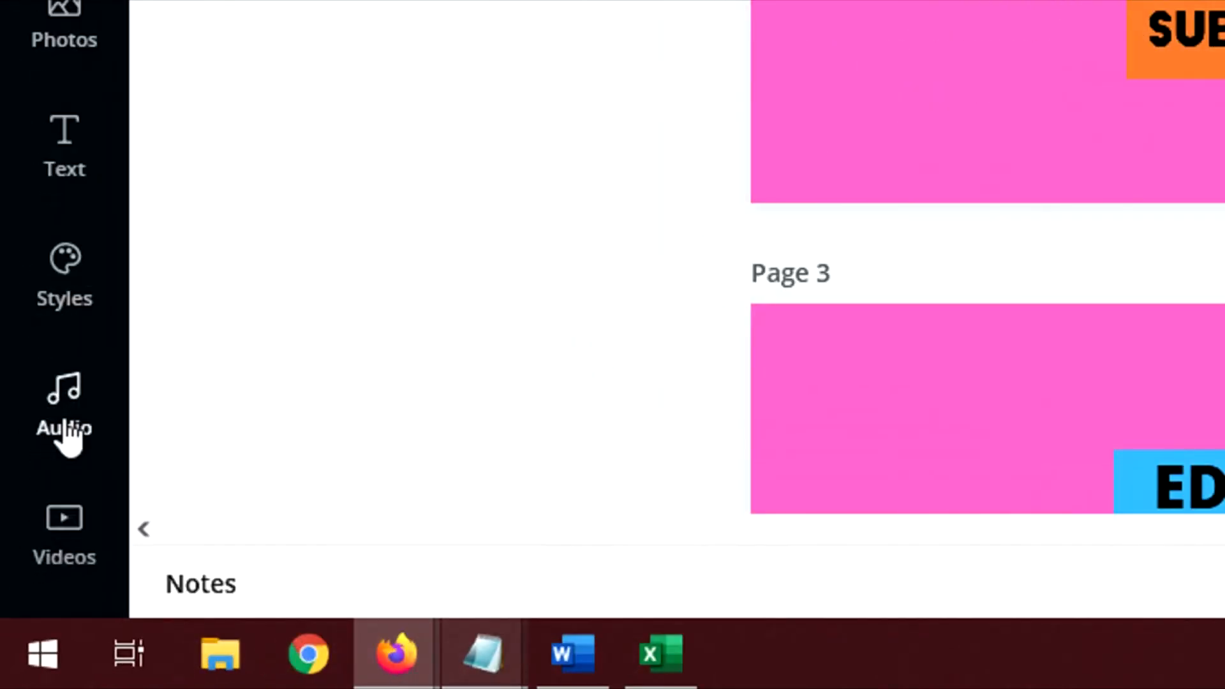
Step: Add the recently used Ukulele Song as the design's audio and shift its played segment to near the end of the track
left_click(32, 546)
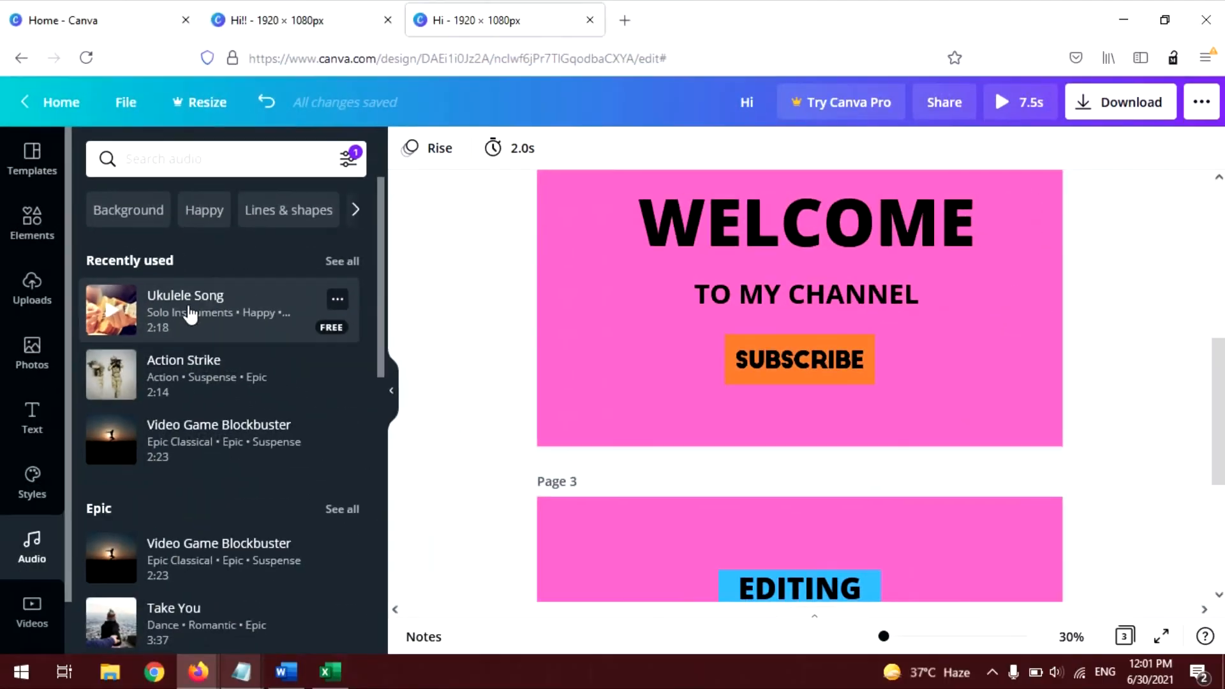
left_click(184, 316)
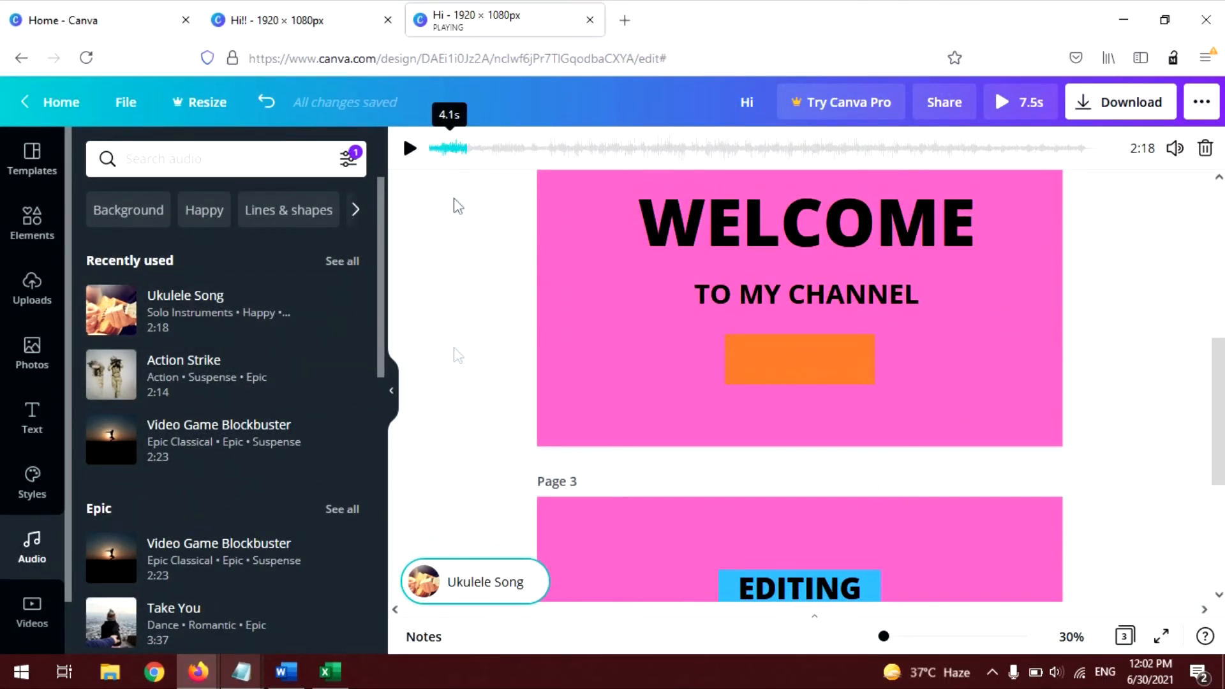
left_click(446, 582)
left_click(468, 507)
left_click(451, 582)
left_click_drag(444, 150, 1081, 154)
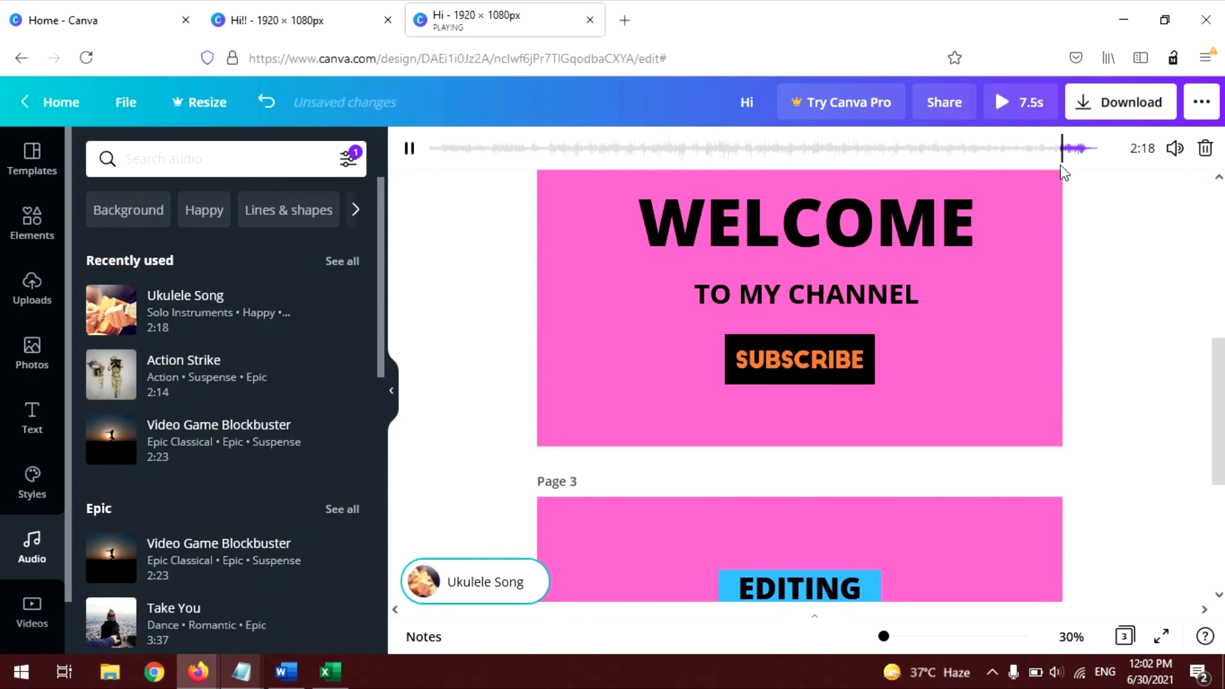